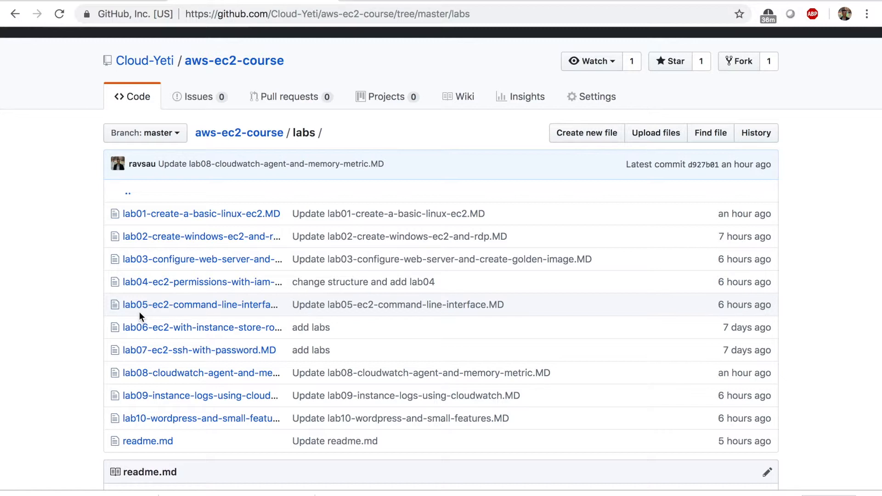
- Read lab01-create-a-basic-linux-ec2.MD, highlight its 'Select ec2 service' steps, and return to the AWS console
scroll(141, 256, "up", 1)
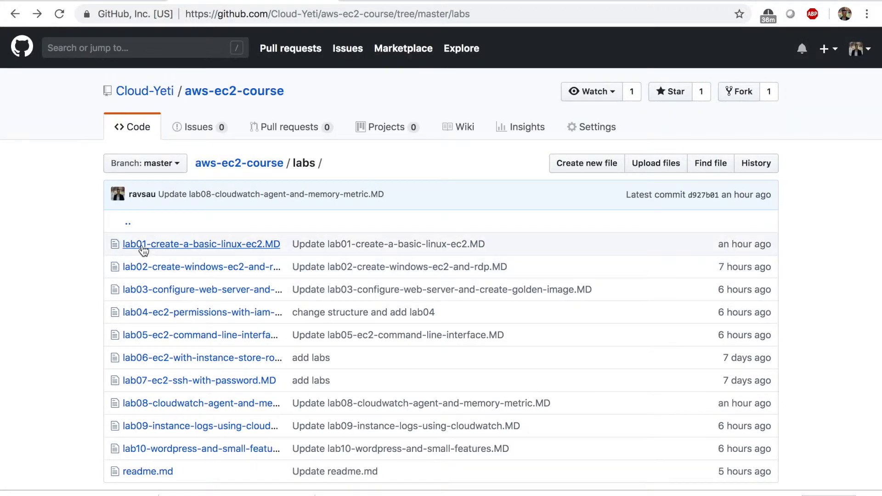
left_click(143, 249)
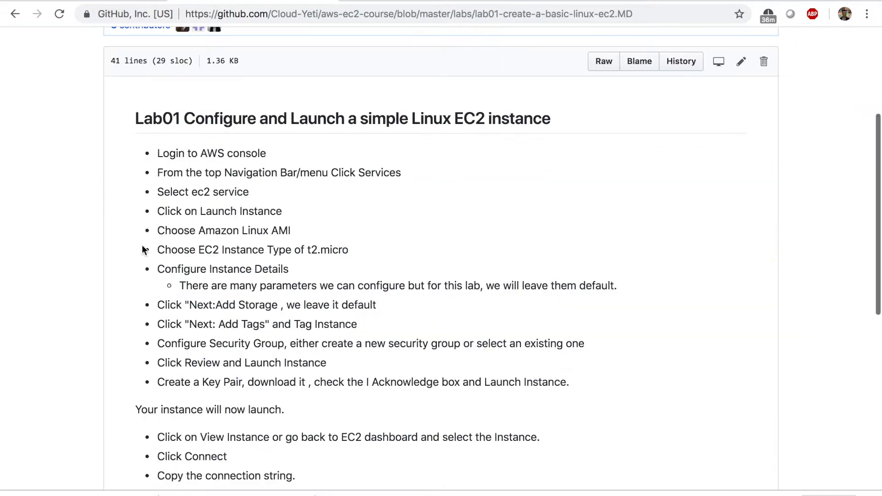
scroll(142, 248, "down", 1)
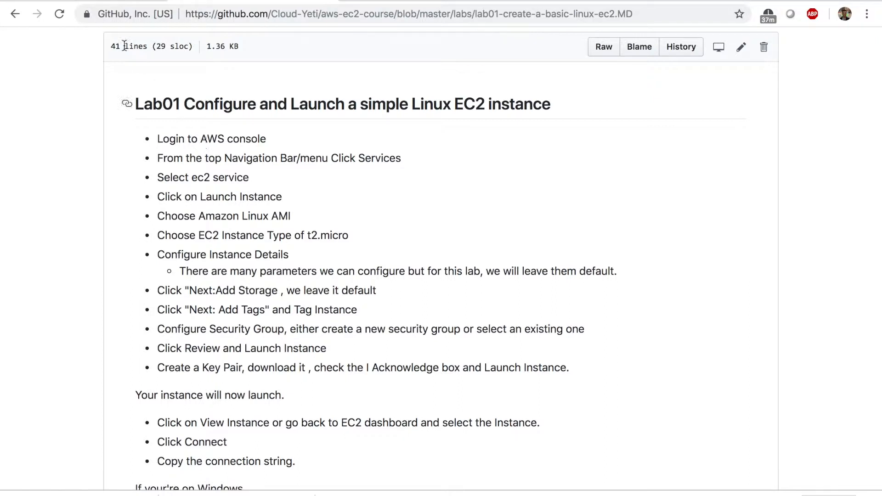
left_click(106, 1)
scroll(239, 198, "up", 1)
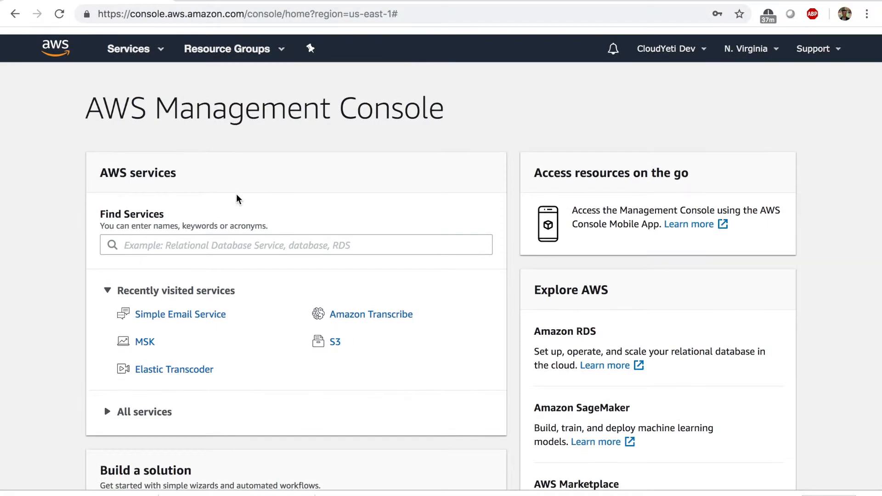
left_click(257, 0)
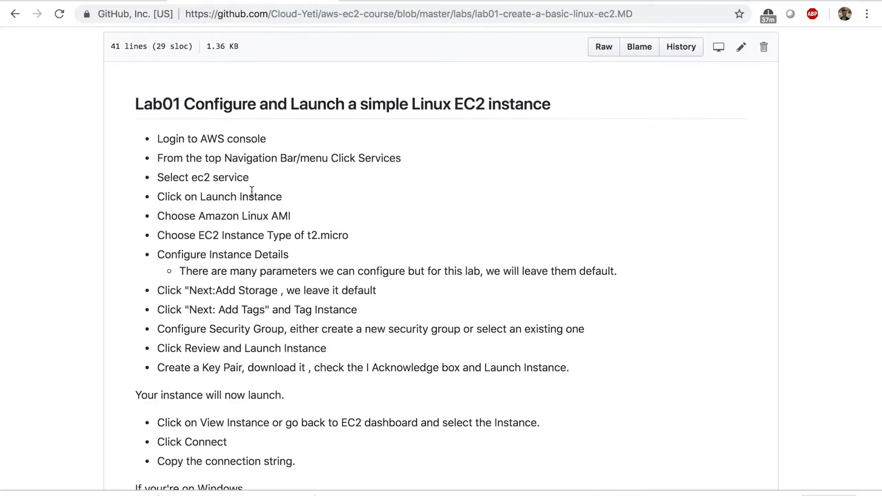
left_click_drag(283, 197, 140, 178)
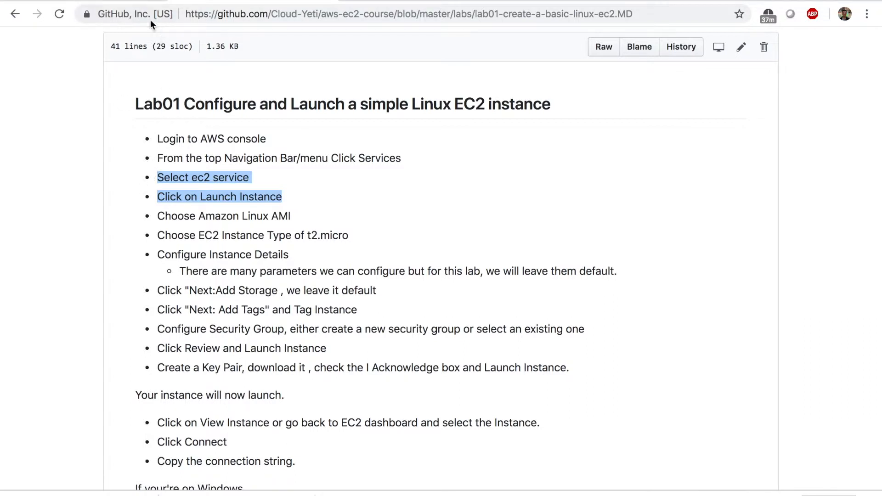
left_click(128, 0)
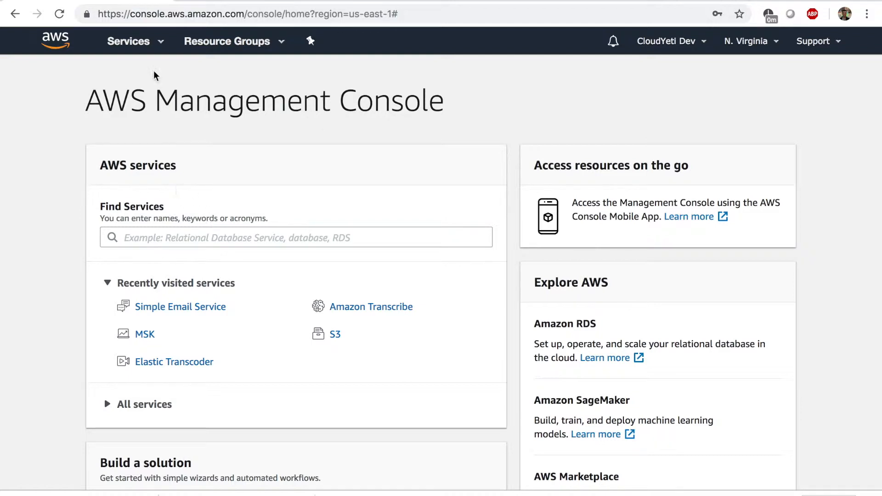
- Go to EC2 from the Services menu and start the Launch Instance wizard
left_click(145, 44)
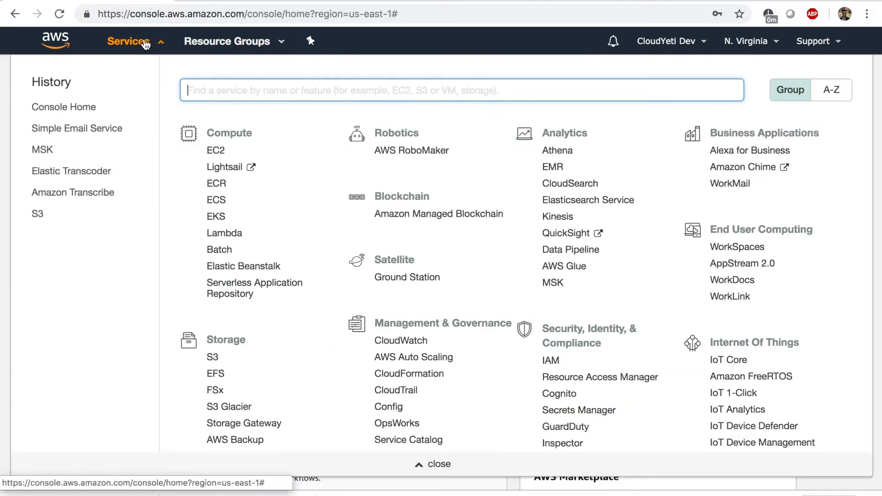
left_click(216, 151)
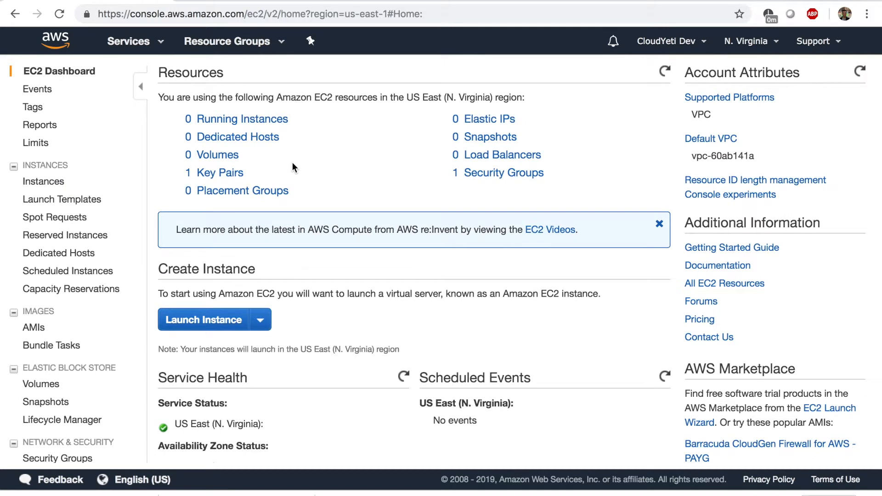
left_click(237, 325)
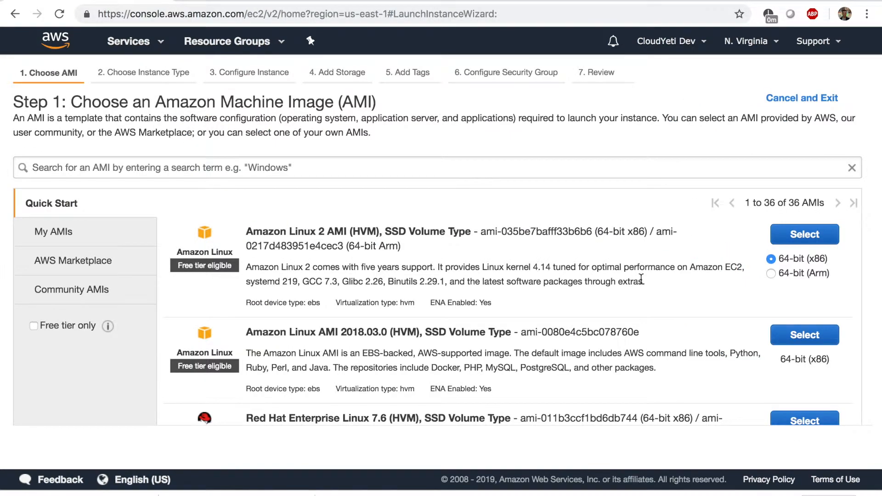
- Choose the Amazon Linux AMI 2018.03.0 (HVM) image over Amazon Linux 2
left_click_drag(16, 102, 87, 105)
left_click(87, 105)
left_click_drag(242, 331, 404, 339)
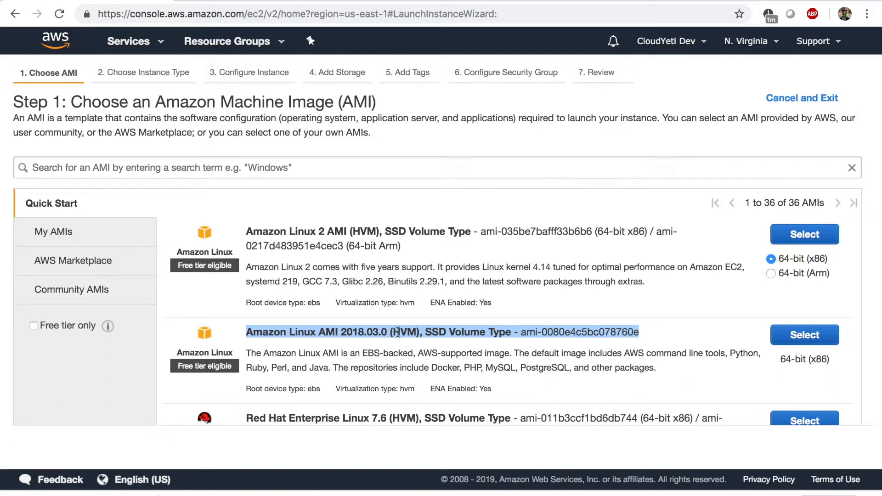
triple_click(394, 230)
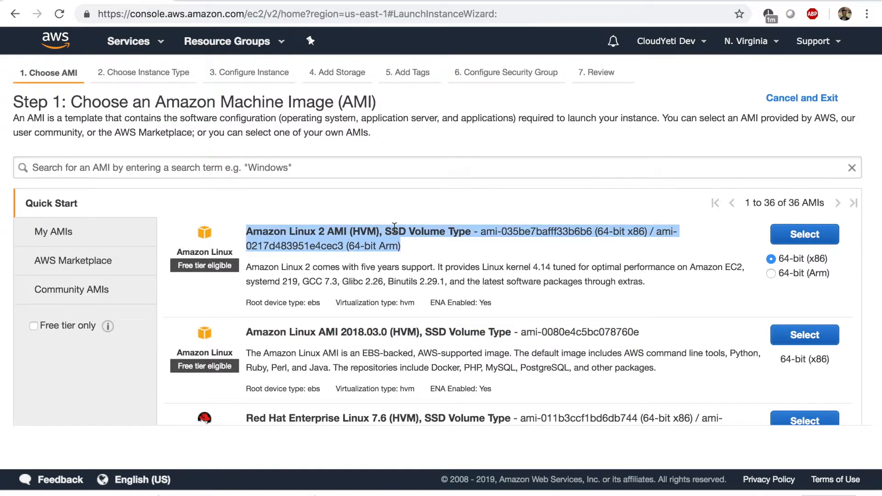
triple_click(335, 331)
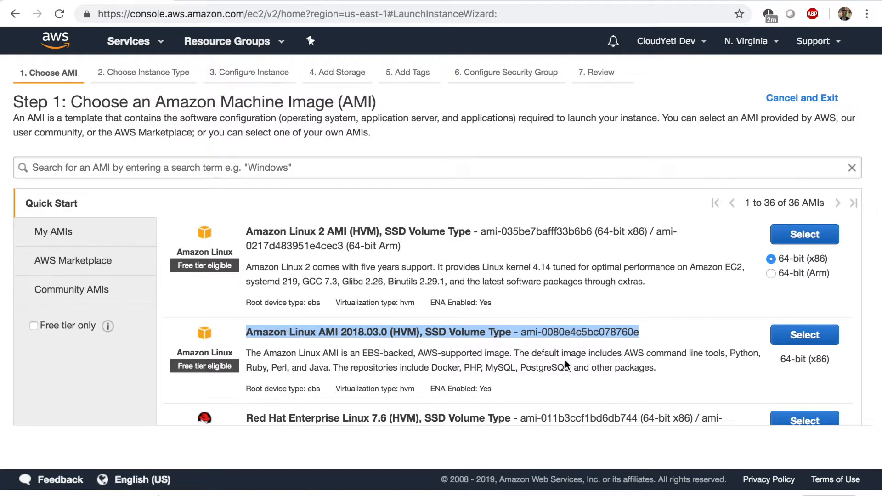
left_click(807, 343)
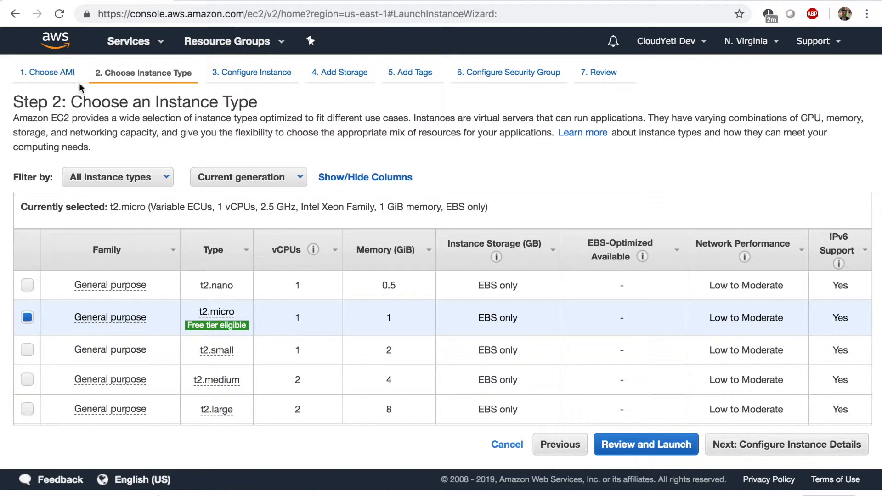
- Look over the Step 2: Choose an Instance Type heading in the launch wizard
left_click(96, 74)
left_click_drag(96, 74, 191, 73)
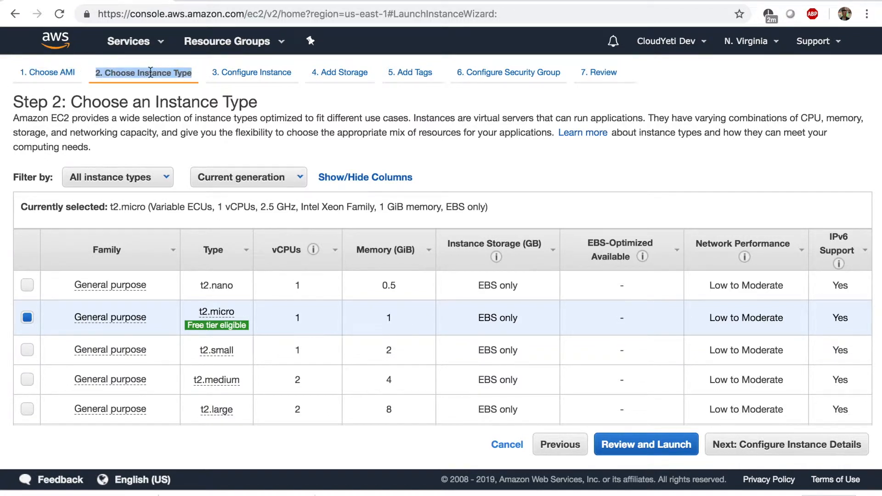
left_click(234, 74)
left_click(146, 73)
left_click_drag(29, 102, 71, 103)
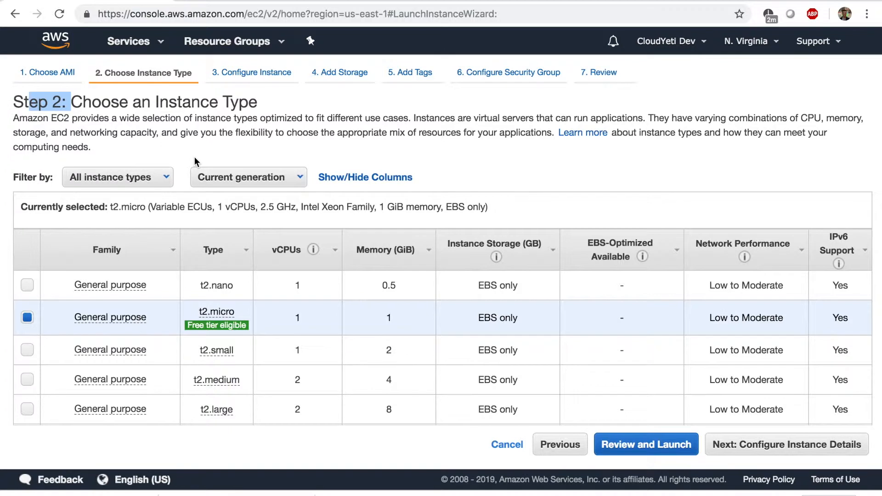
scroll(332, 309, "down", 2)
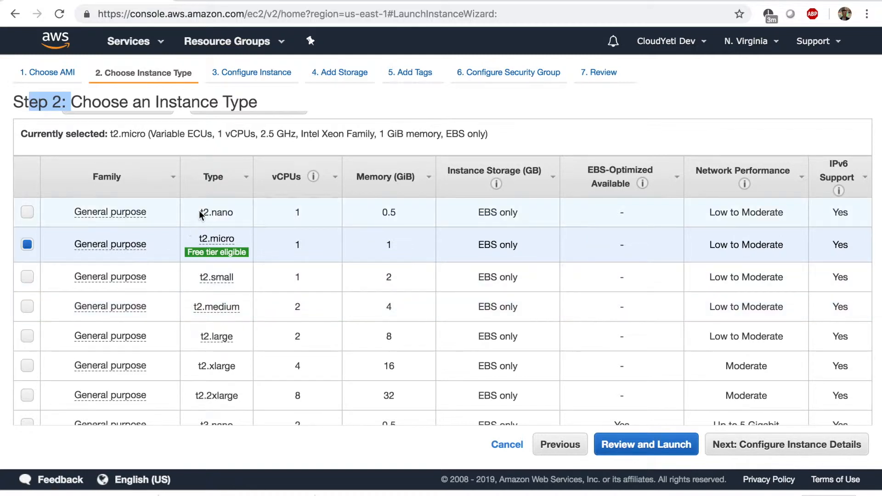
- Select t2.nano and compare its 0.5 GiB memory and EBS-only storage with t2.large's 8 GiB
left_click_drag(201, 212, 241, 215)
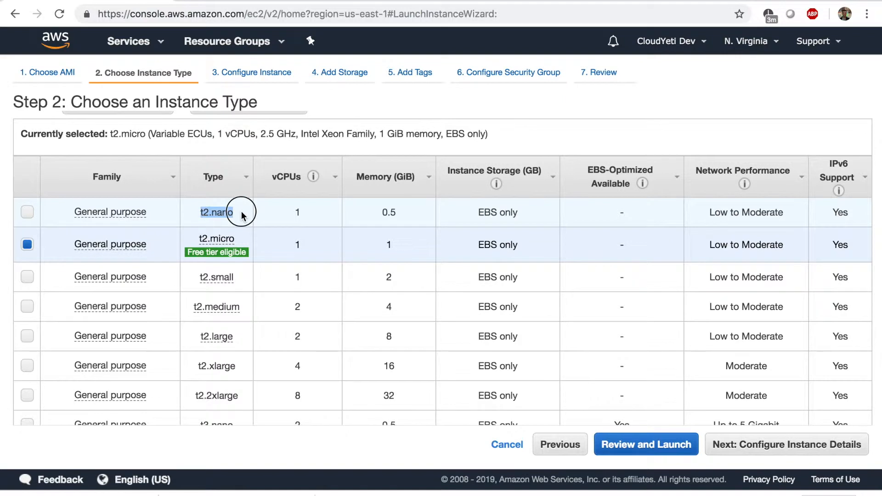
left_click(305, 213)
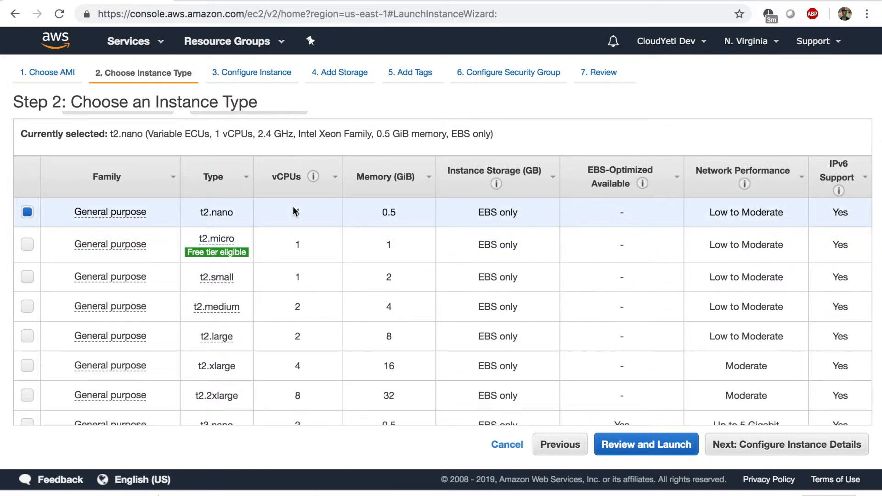
left_click_drag(398, 213, 379, 218)
left_click_drag(523, 214, 477, 220)
left_click_drag(704, 217, 764, 219)
left_click(768, 221)
left_click_drag(396, 339, 105, 338)
mouse_move(214, 338)
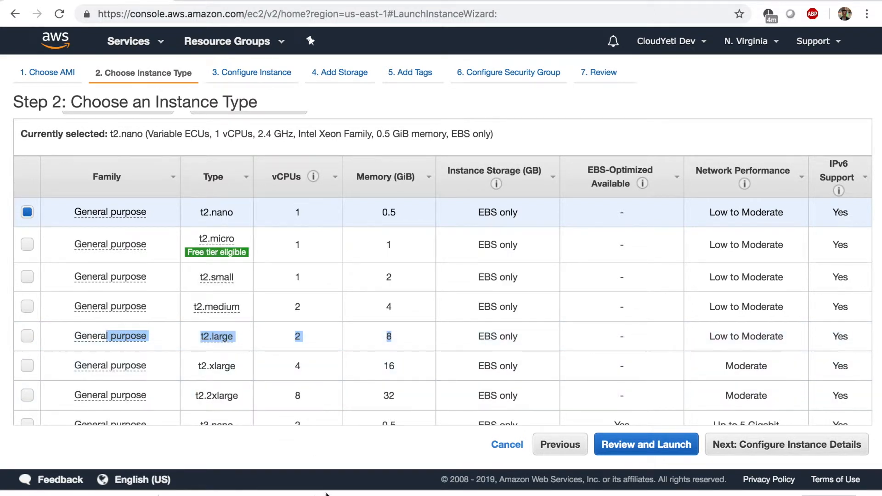
scroll(366, 388, "down", 2)
- Sort instance types by memory, largest first, and select the 3904 GiB x1e.32xlarge
scroll(366, 385, "up", 4)
left_click(400, 251)
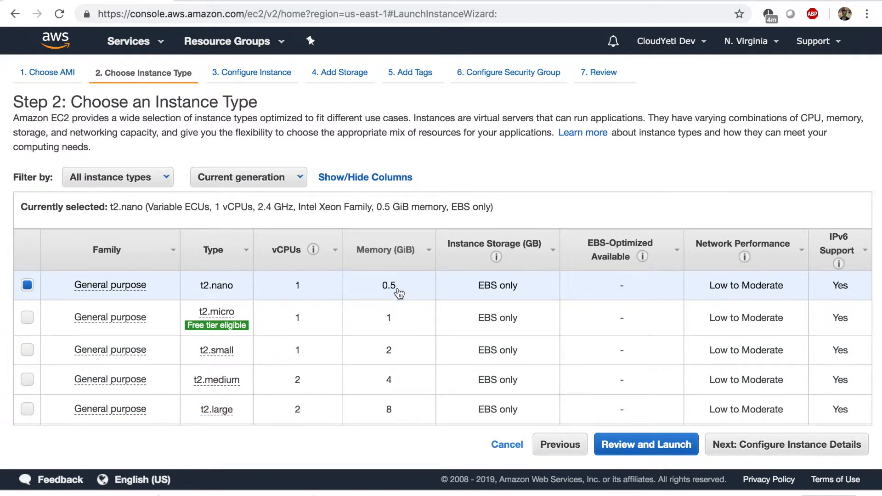
left_click(397, 252)
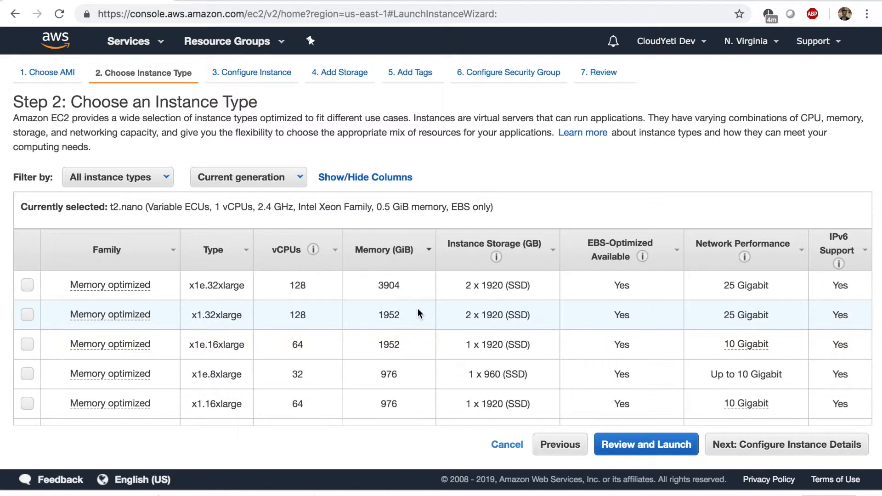
left_click_drag(400, 286, 376, 288)
left_click(376, 288)
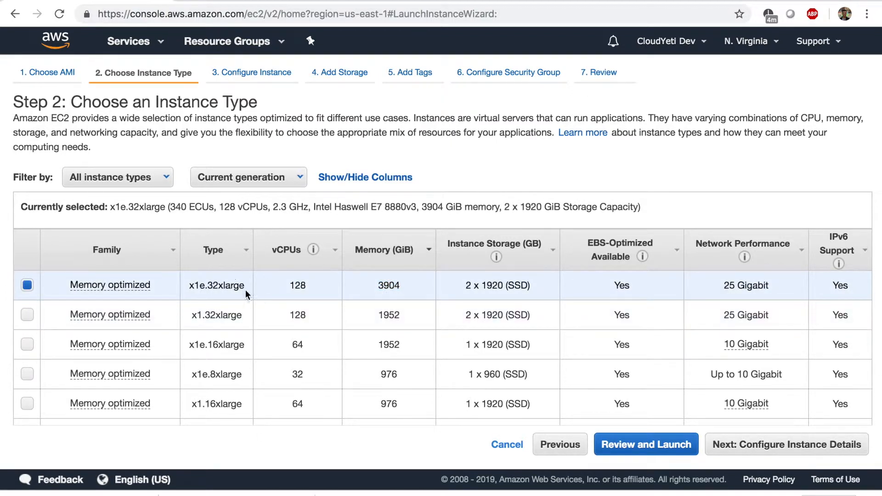
left_click_drag(244, 285, 205, 286)
left_click_drag(258, 102, 179, 106)
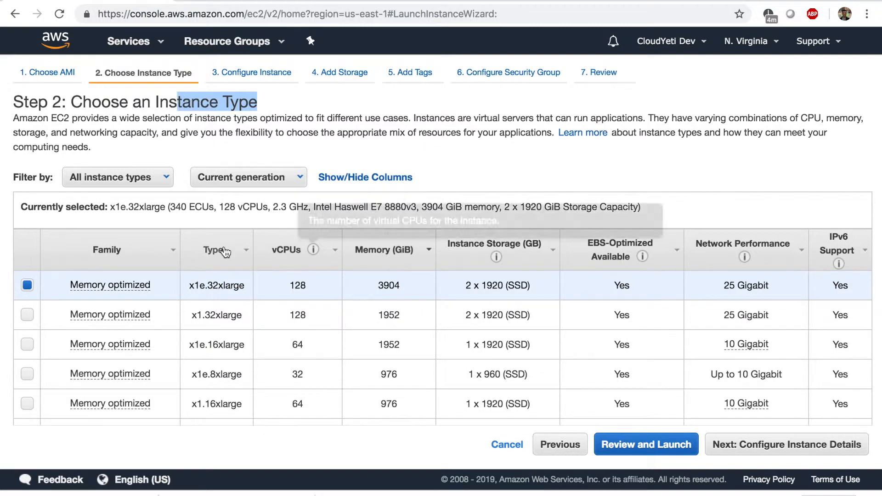
- Re-sort by memory smallest first, pick free-tier t2.micro (1 GiB), and proceed to instance details
left_click(408, 258)
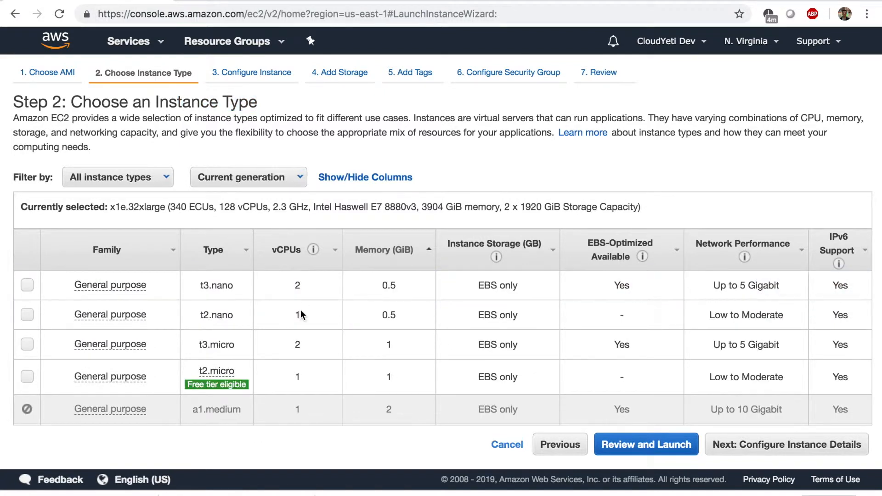
mouse_move(226, 371)
mouse_move(195, 388)
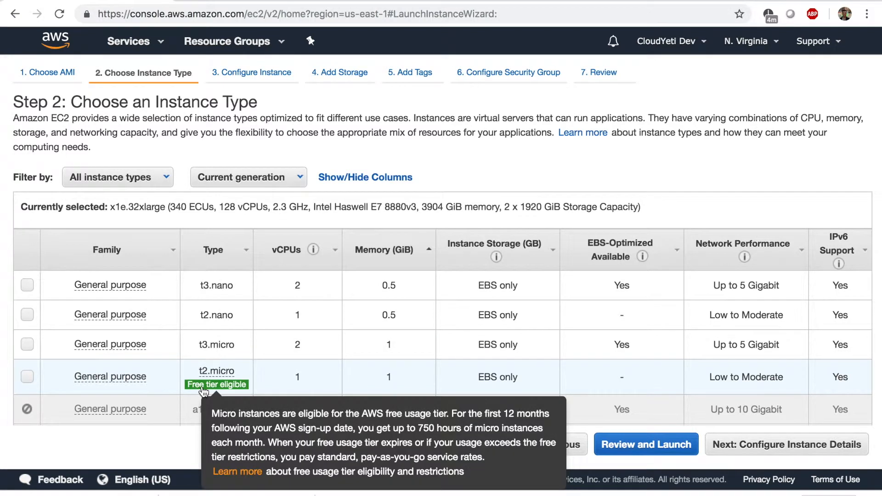
left_click(24, 380)
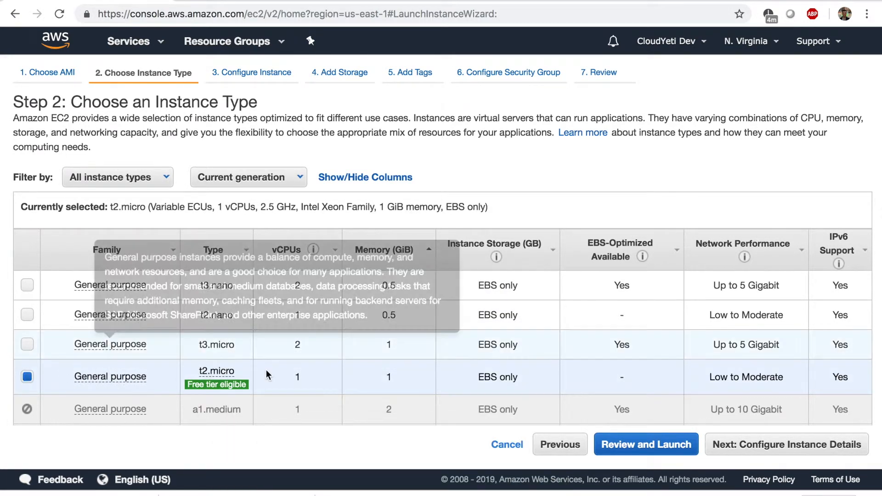
left_click(293, 379)
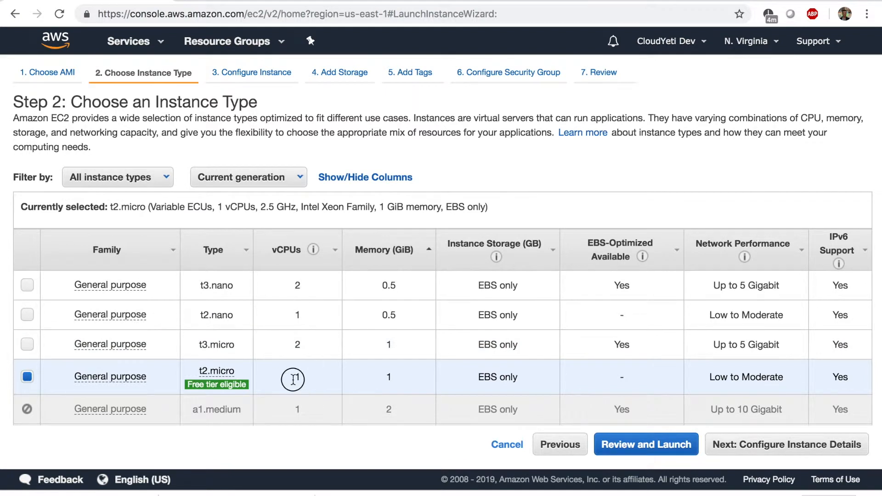
left_click(387, 376)
double_click(387, 376)
left_click(739, 445)
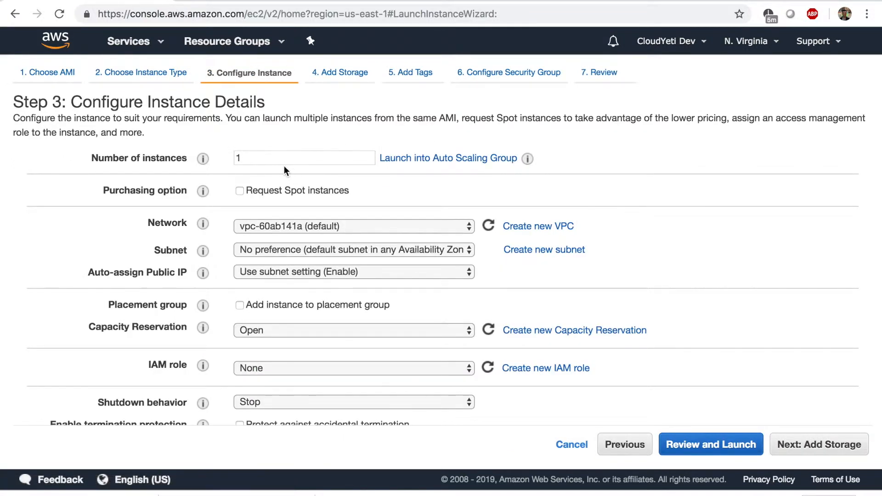
double_click(258, 158)
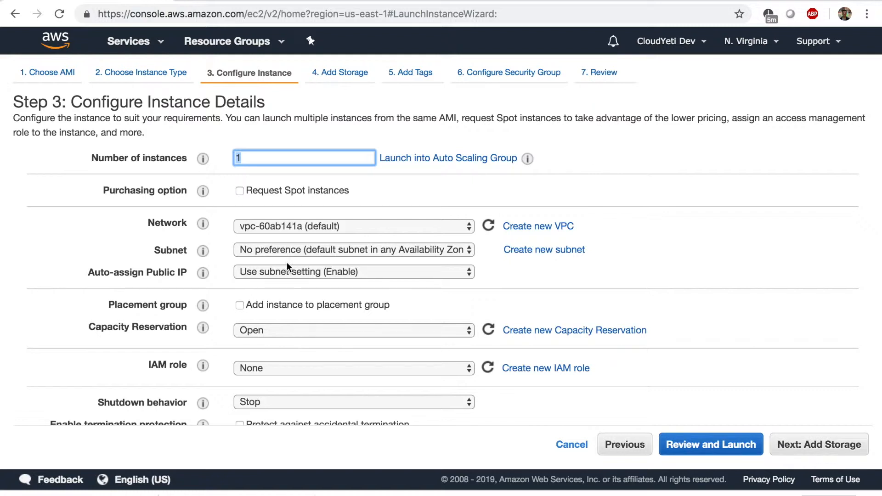
scroll(293, 268, "down", 3)
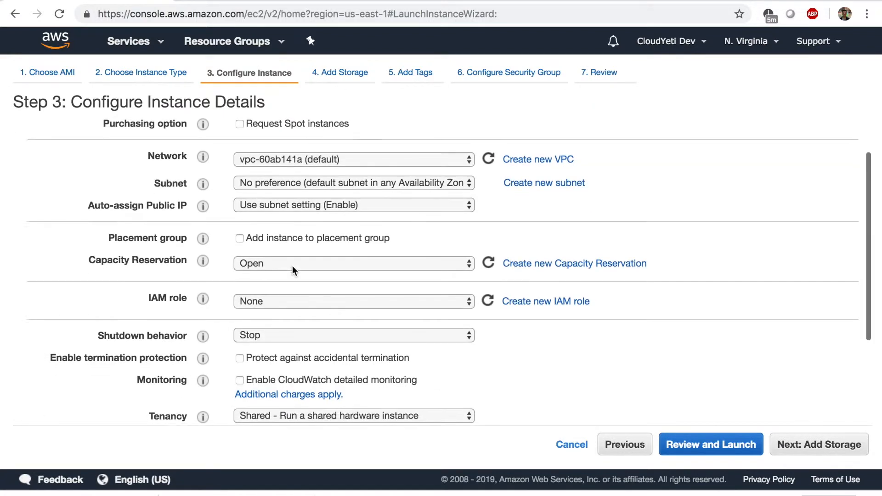
scroll(268, 274, "down", 2)
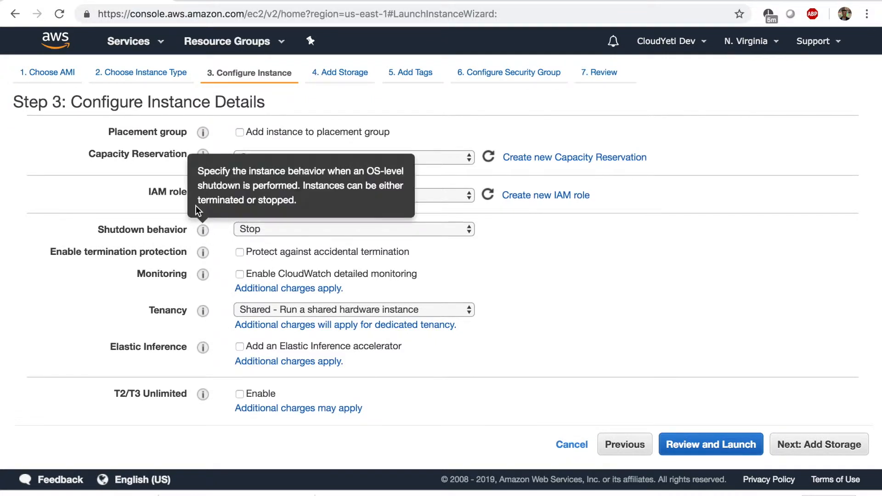
mouse_move(203, 234)
left_click_drag(147, 192, 188, 192)
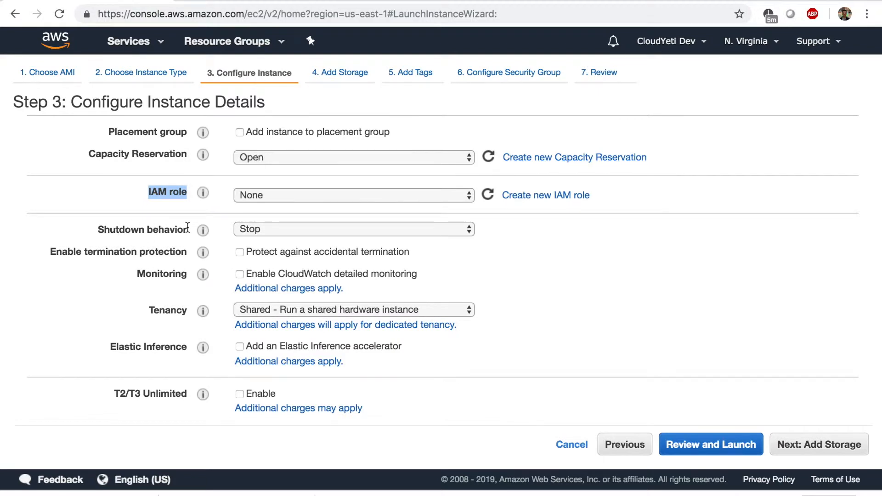
left_click(241, 229)
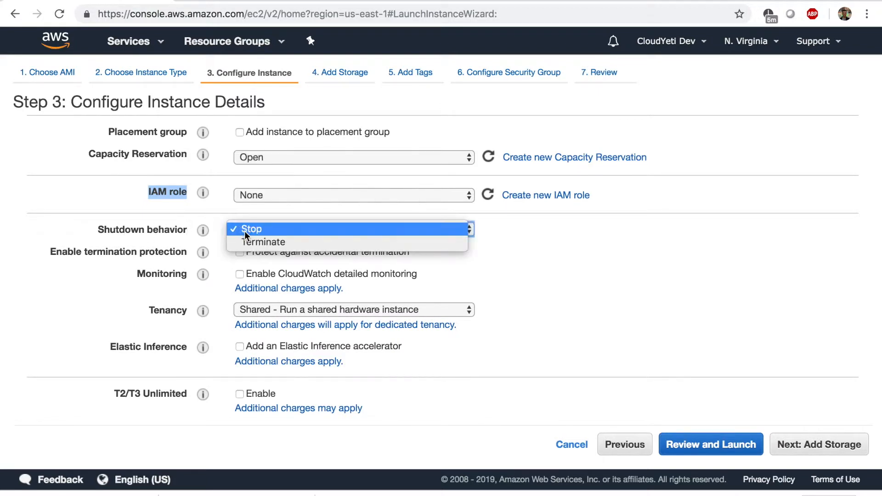
left_click(212, 225)
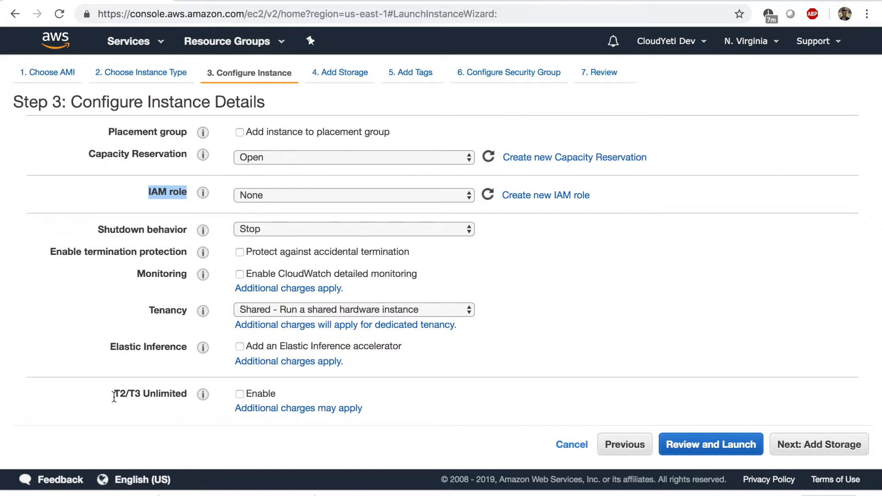
left_click_drag(110, 395, 126, 394)
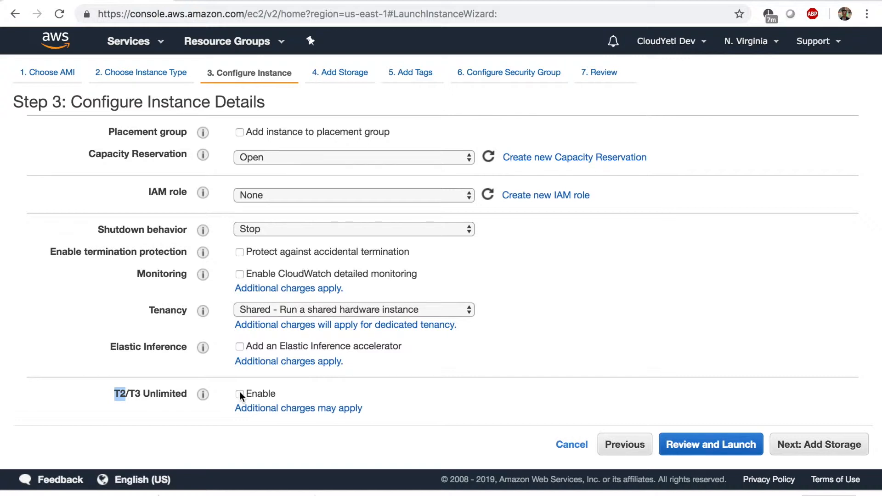
left_click_drag(140, 394, 114, 395)
- Advance to Add Storage, leaving the 8 GiB gp2 root volume on /dev/xvda unchanged
left_click(808, 449)
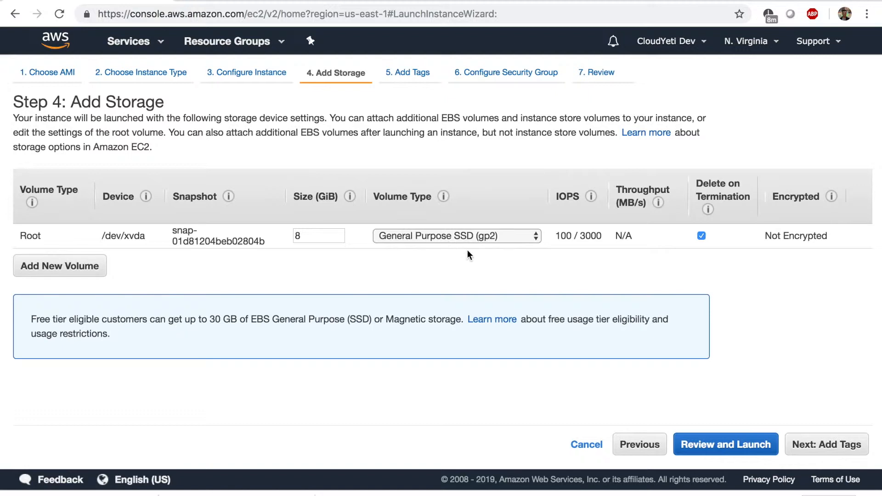
- Add a Name tag with the value My-first-instance
left_click(800, 454)
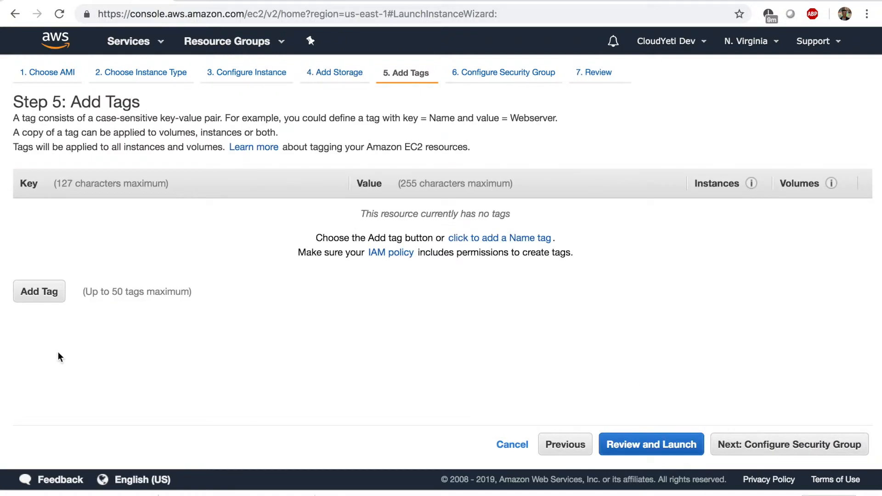
left_click(53, 303)
type("Name")
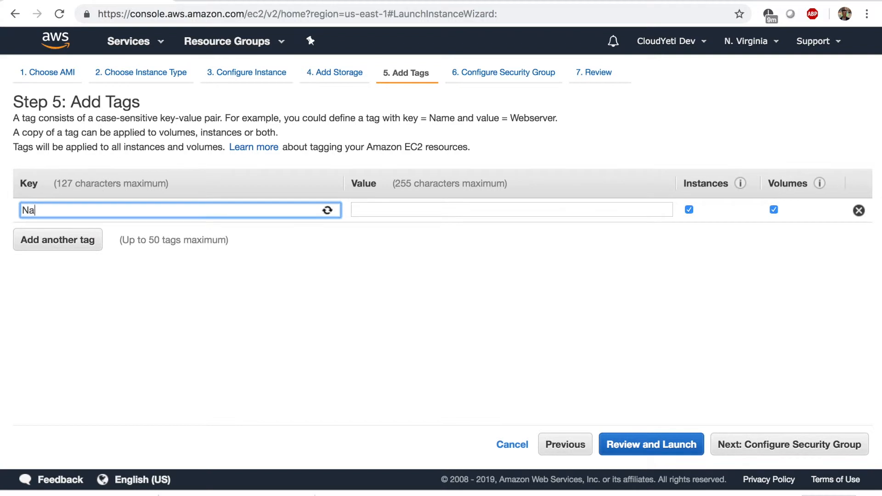
key("Tab")
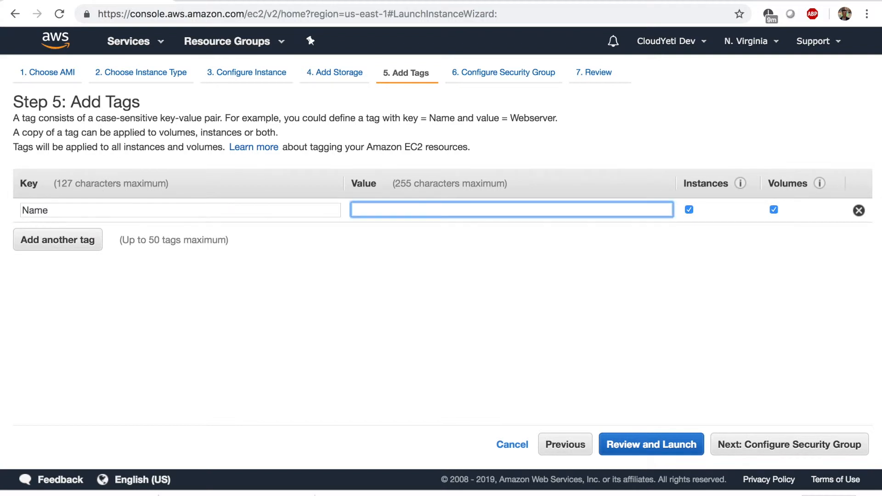
type("My")
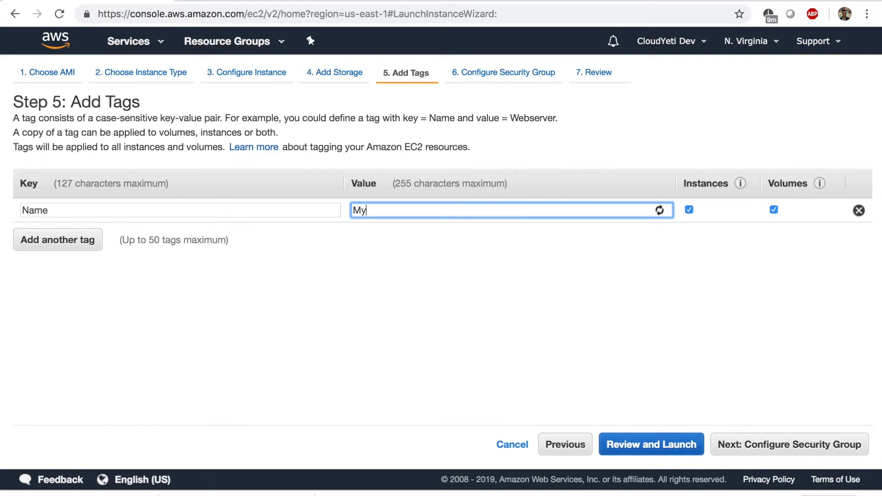
type("-first-instane")
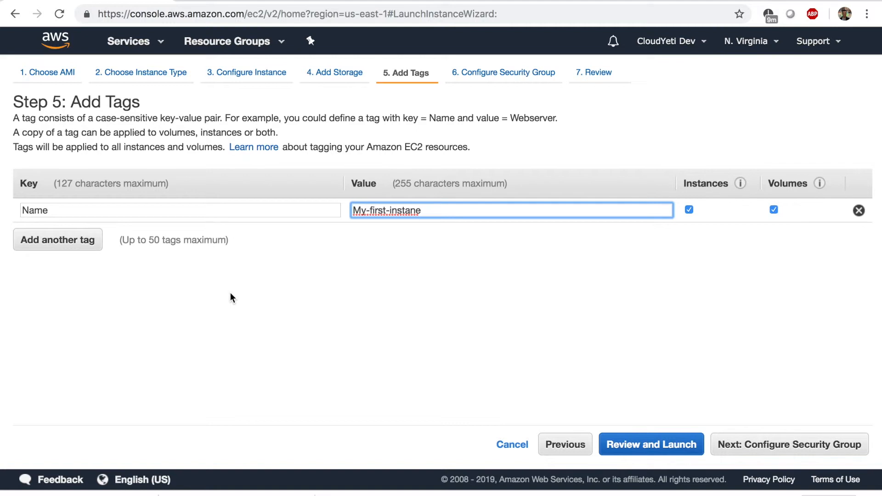
key("BackSpace")
type("ce")
- Add the tags Dept=IT and ProjectID=555, then move on to security groups
left_click(86, 242)
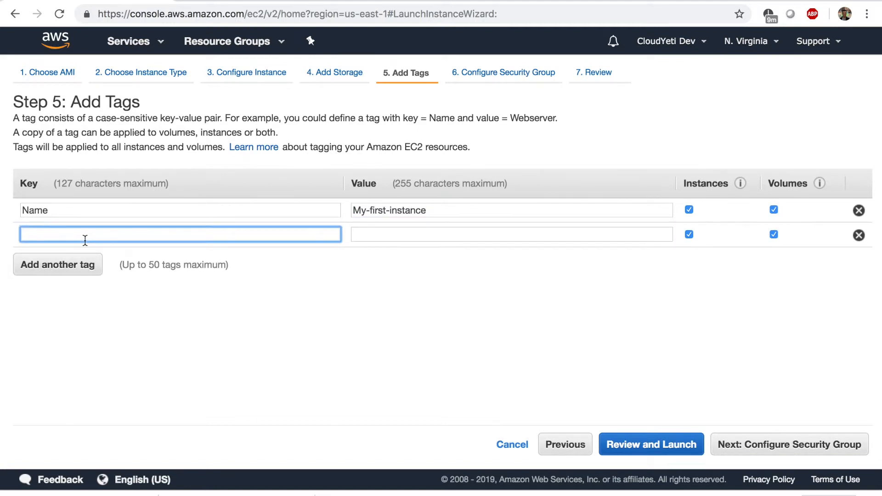
type("Dept")
key("Tab")
type("IT")
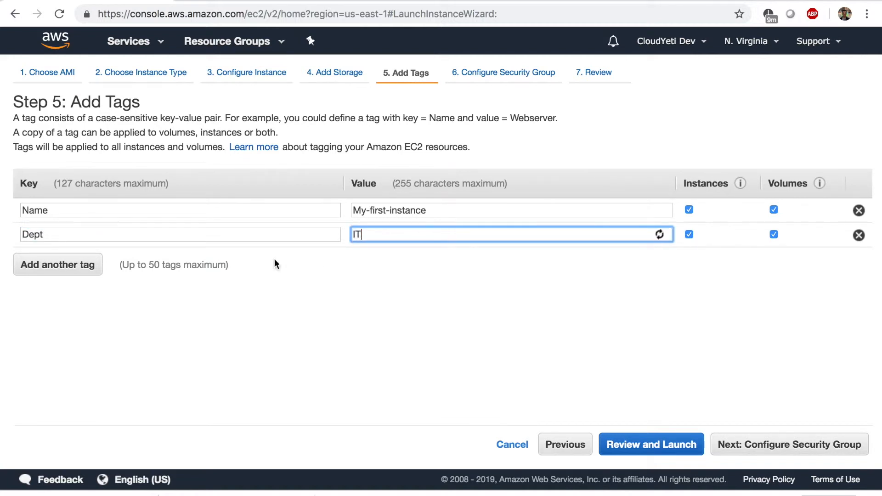
left_click(80, 270)
type("Project")
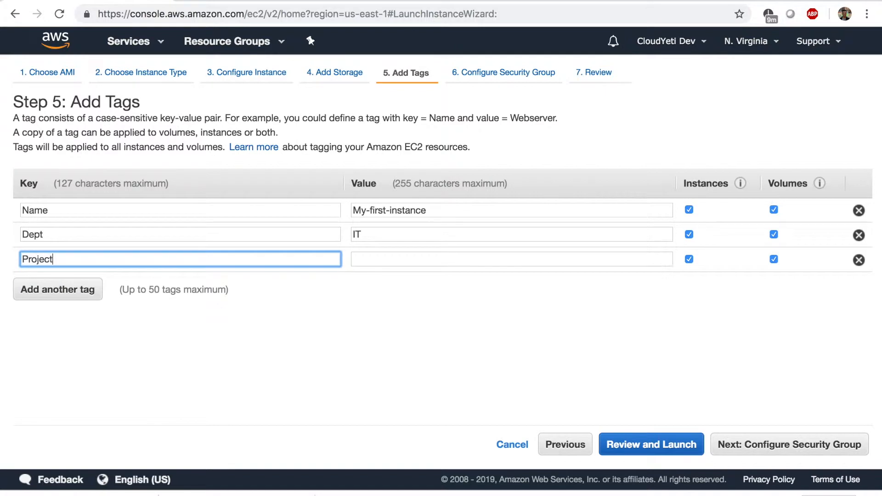
type("ID")
left_click(362, 261)
type("555")
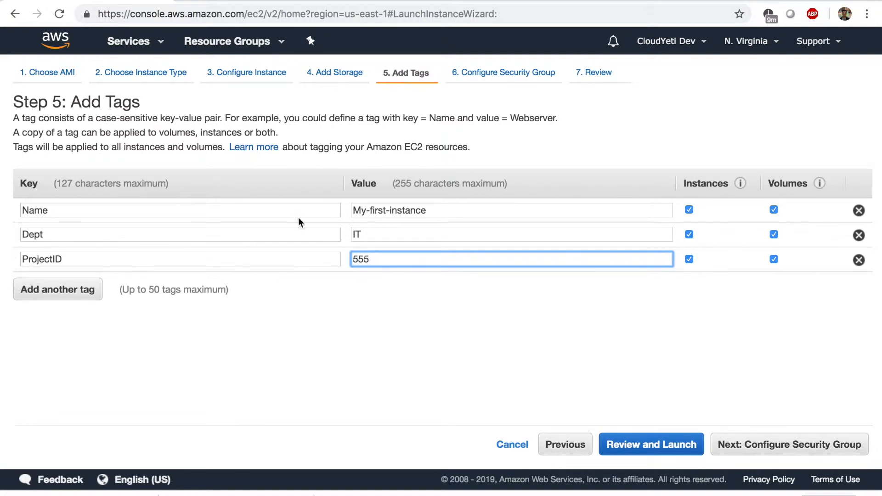
double_click(33, 211)
left_click(739, 444)
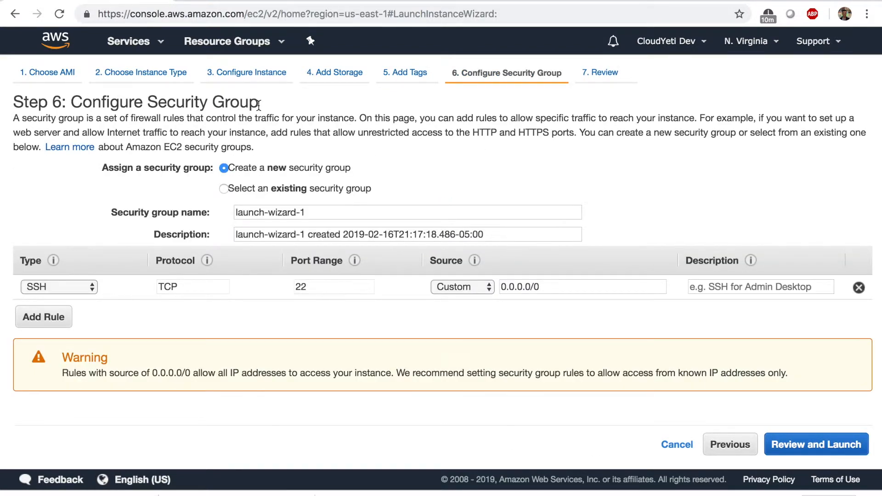
- Name the new security group first-instance, keeping the SSH port 22 rule from 0.0.0.0/0
left_click(320, 209)
left_click_drag(235, 165, 207, 202)
type("first-instance")
left_click(865, 317)
left_click_drag(549, 286, 498, 289)
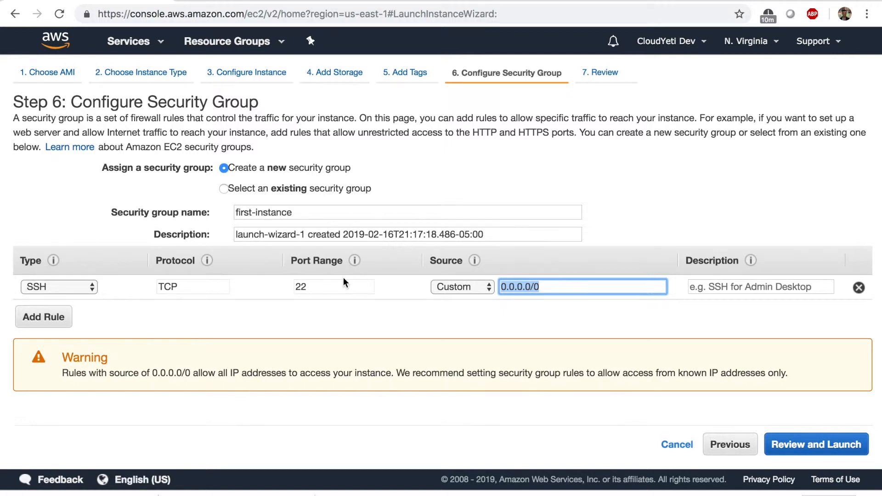
left_click_drag(323, 292, 300, 287)
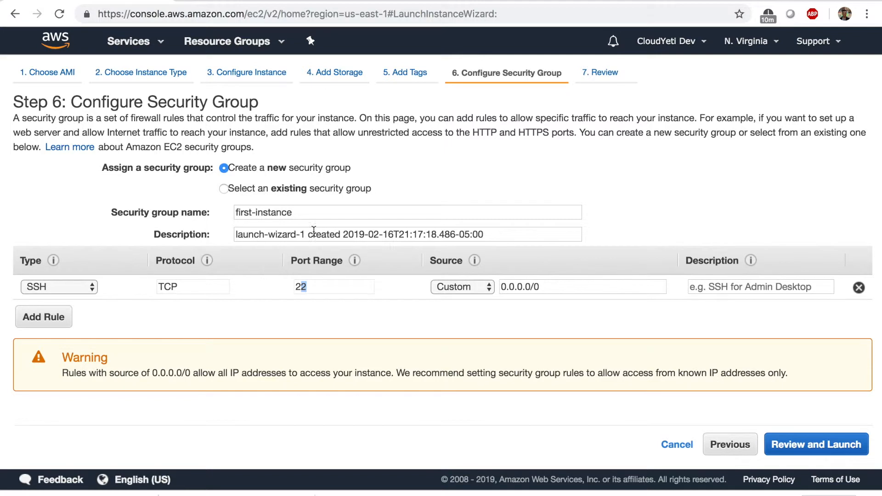
- Add a second rule allowing HTTP on port 80
left_click(67, 316)
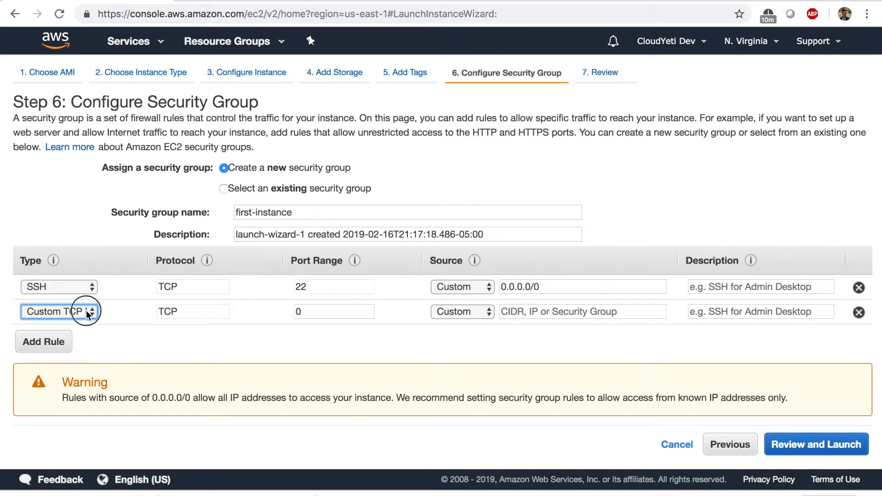
left_click(86, 311)
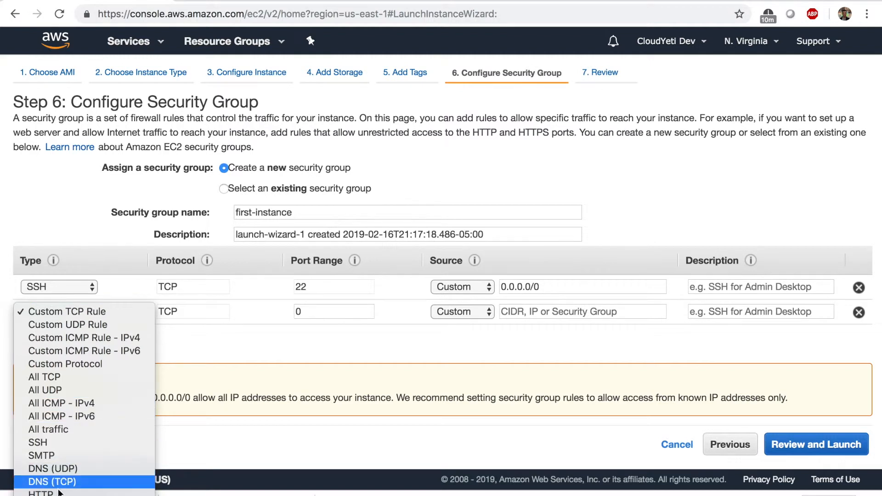
left_click(50, 491)
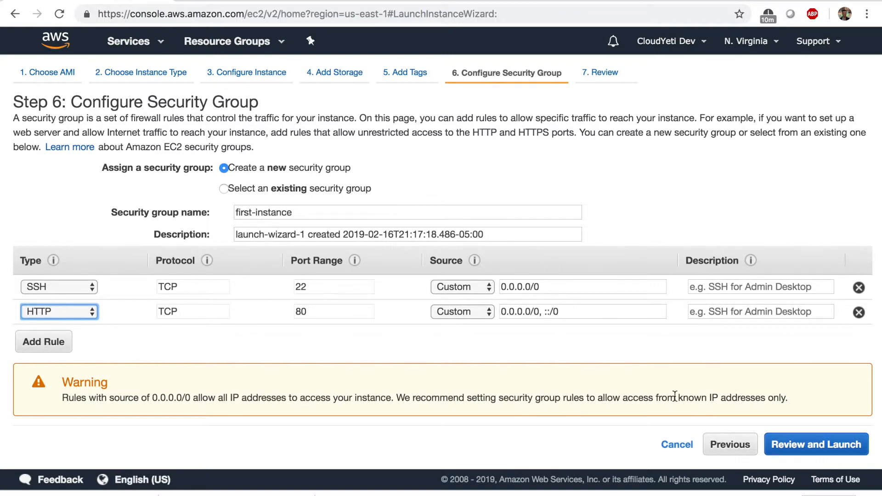
- Open the Step 7 launch review and scroll through the summary
left_click(794, 449)
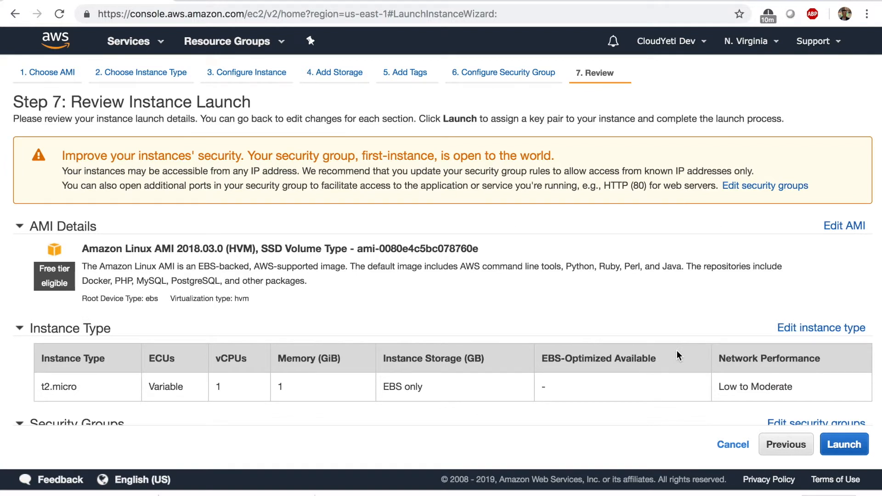
scroll(677, 355, "down", 5)
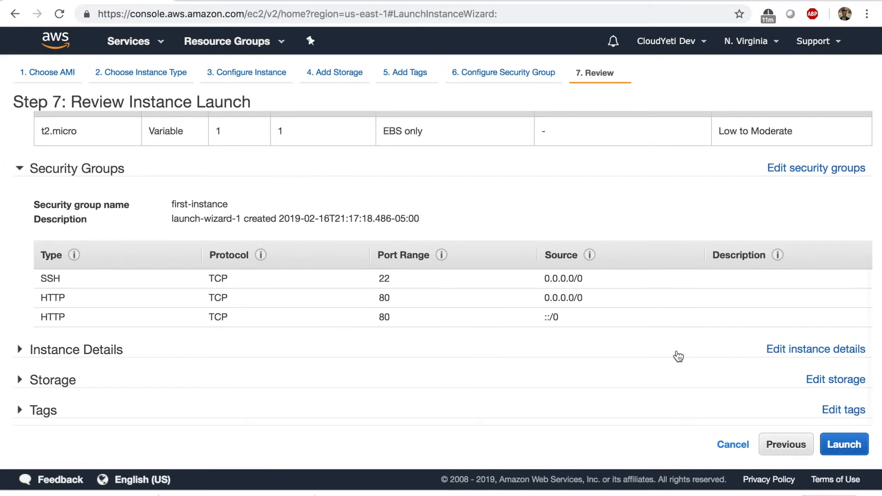
scroll(678, 356, "up", 3)
scroll(677, 353, "up", 4)
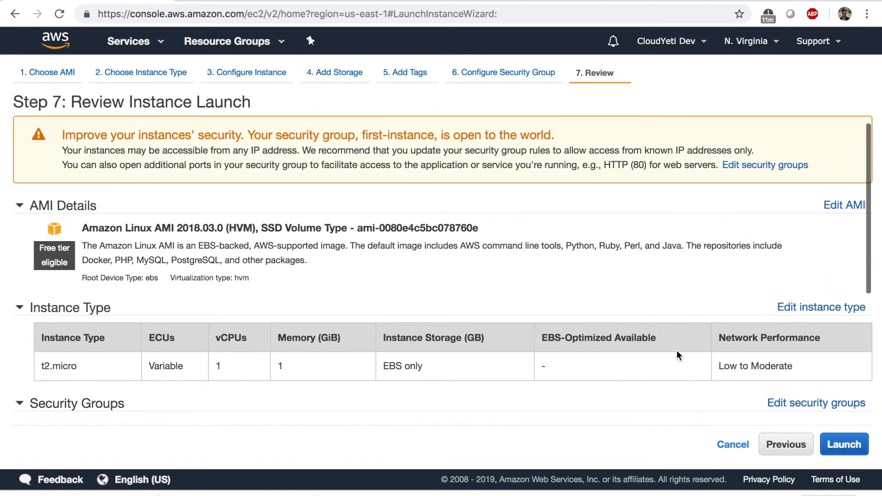
scroll(676, 350, "up", 1)
scroll(677, 350, "down", 5)
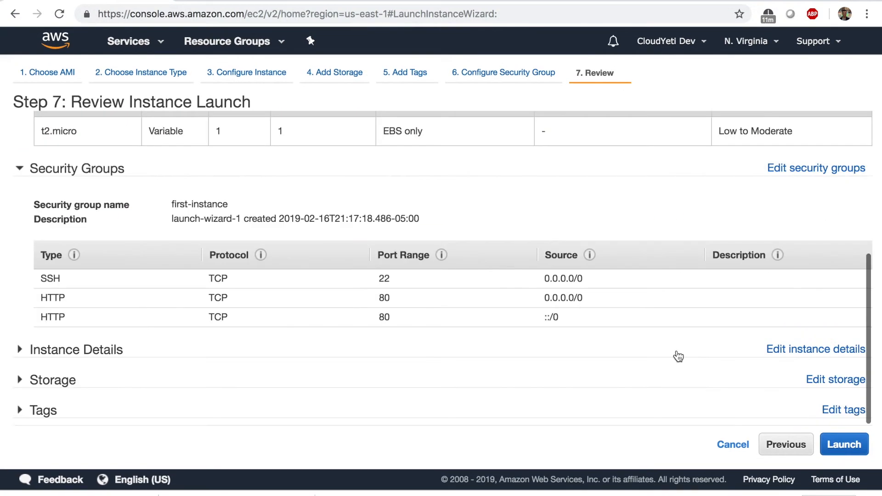
- Expand the Tags, Storage and Instance Details sections to check them, then launch
left_click(425, 403)
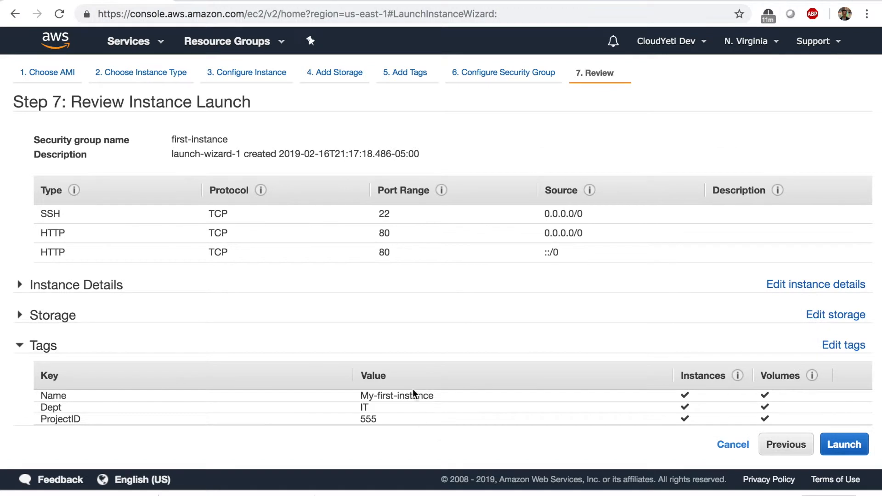
left_click(127, 317)
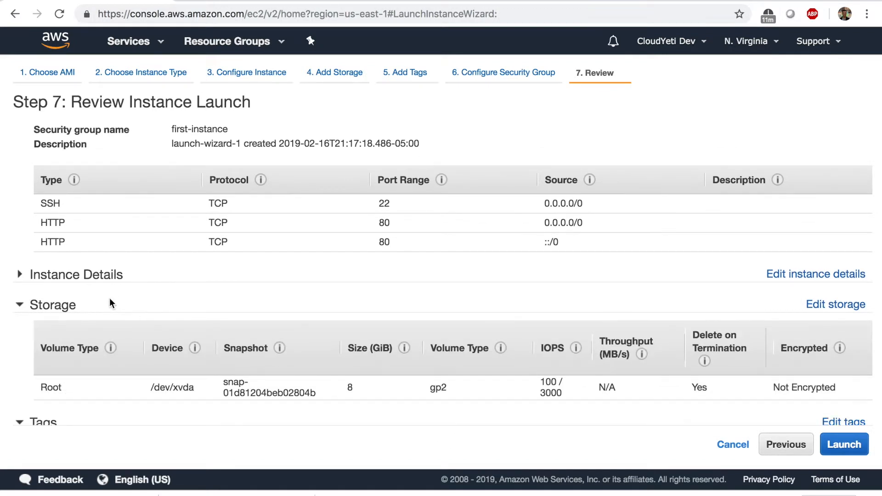
scroll(110, 303, "down", 3)
left_click(28, 206)
scroll(182, 287, "down", 1)
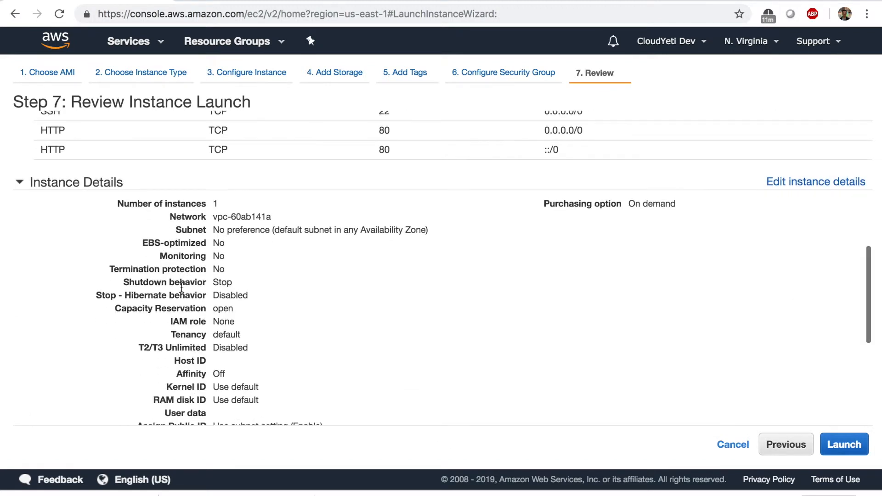
scroll(182, 287, "down", 2)
scroll(221, 308, "down", 5)
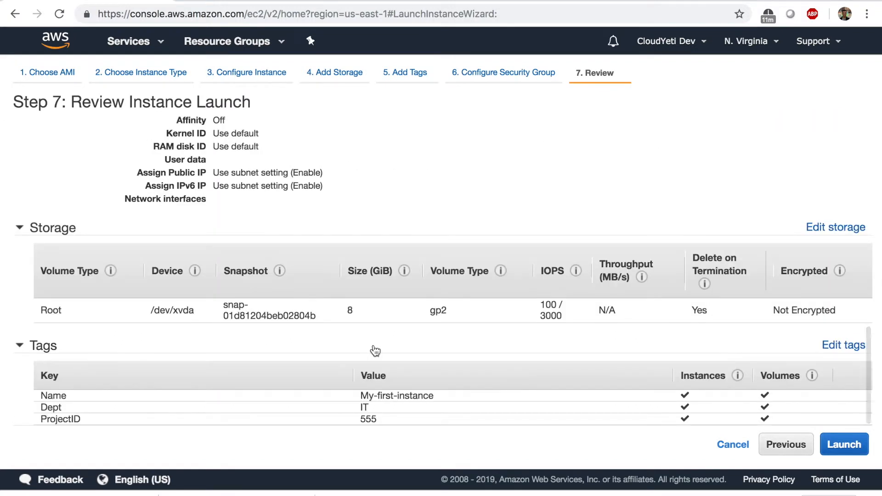
left_click(845, 448)
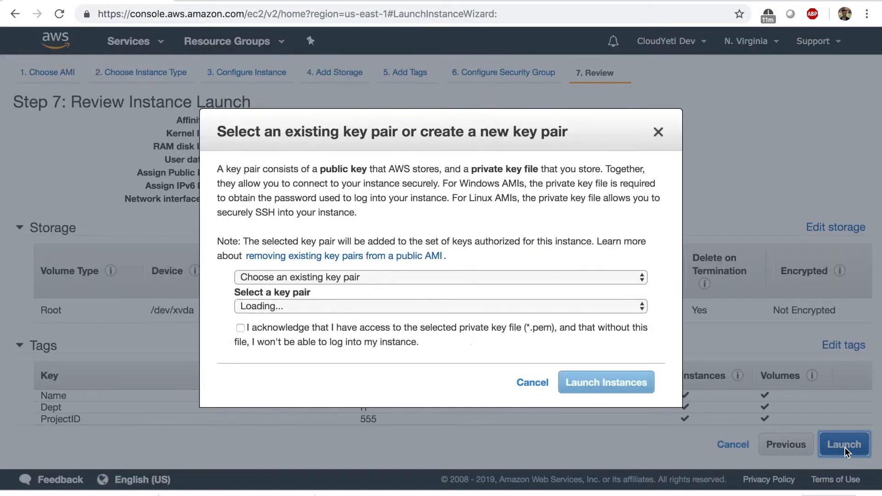
- Create and download a new key pair named first-instance and launch the instance with it
left_click(318, 278)
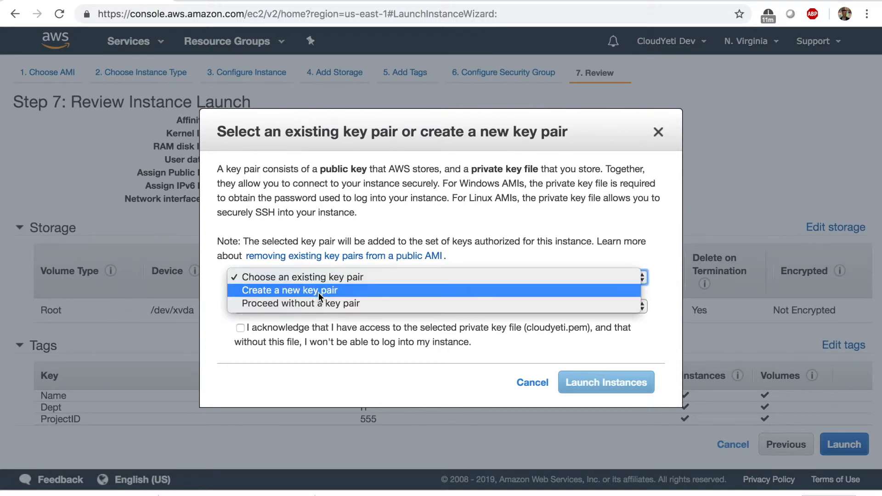
left_click(318, 289)
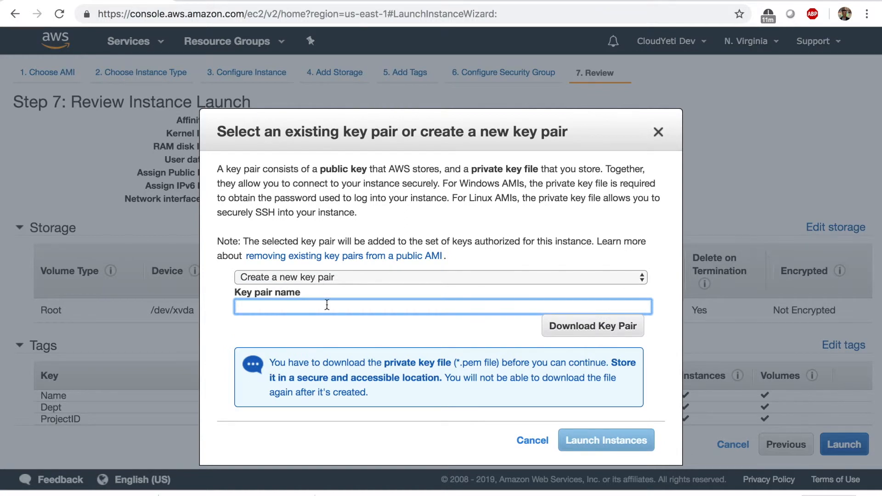
type("first-instance")
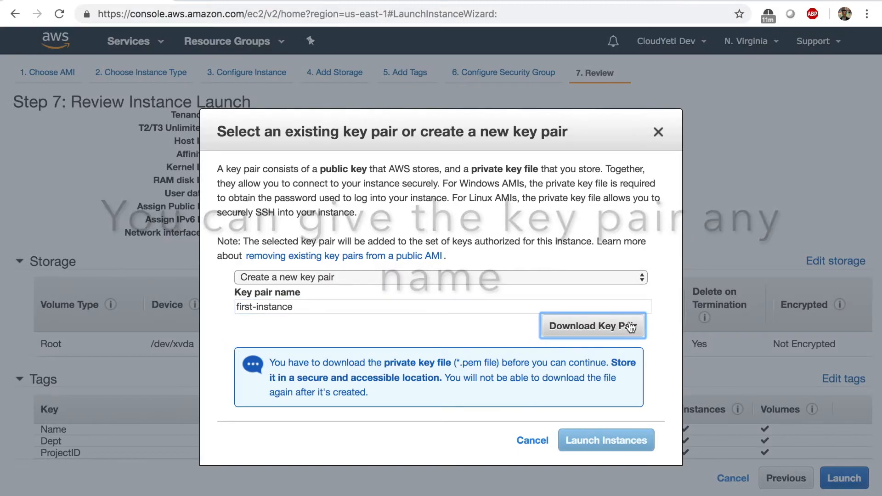
left_click(628, 326)
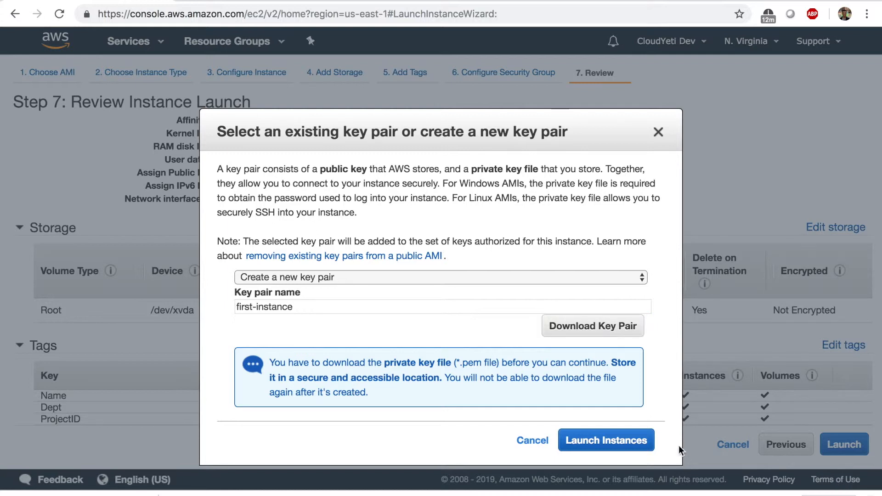
left_click(639, 445)
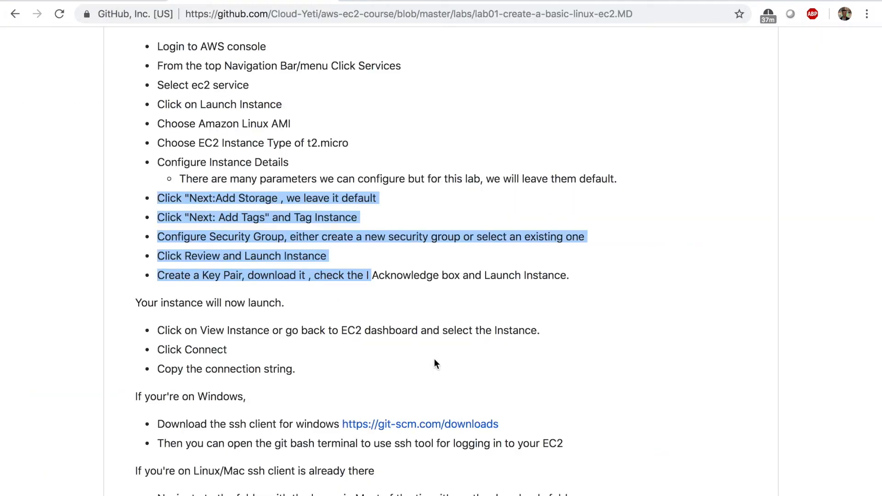
left_click(235, 331)
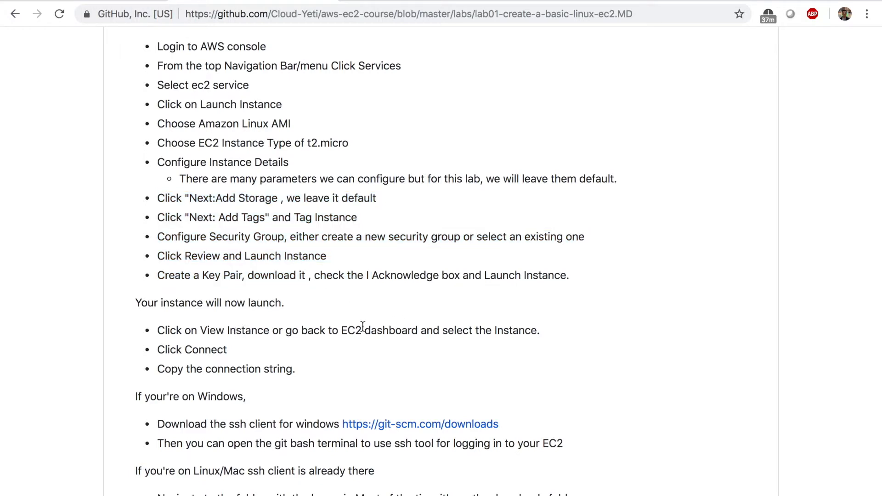
left_click_drag(339, 330, 540, 331)
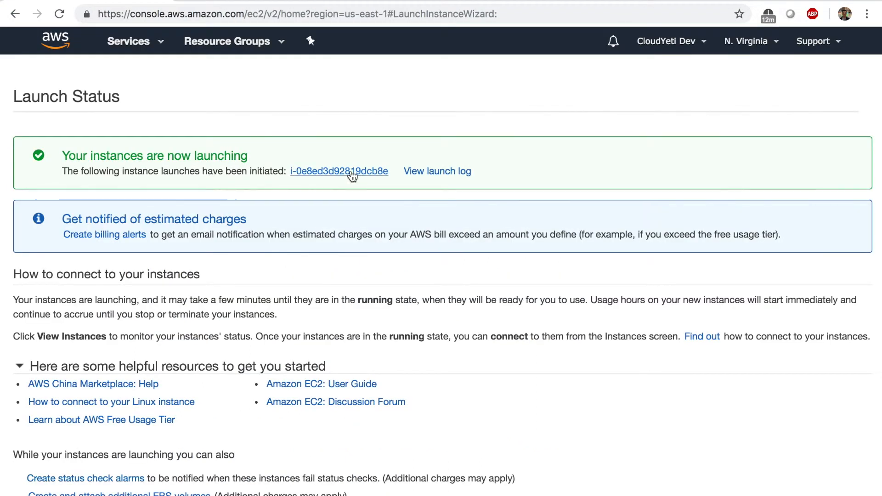
- Go from the Launch Status page to the Instances list via View Instances
scroll(352, 176, "down", 3)
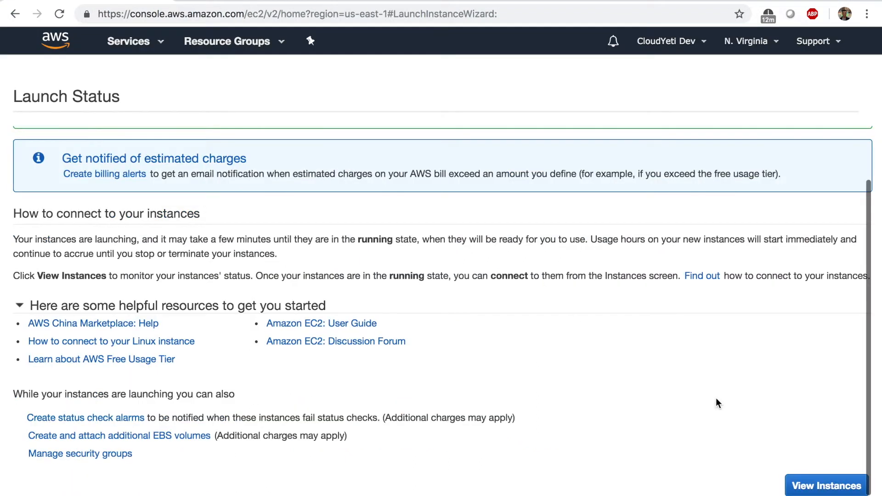
left_click(817, 487)
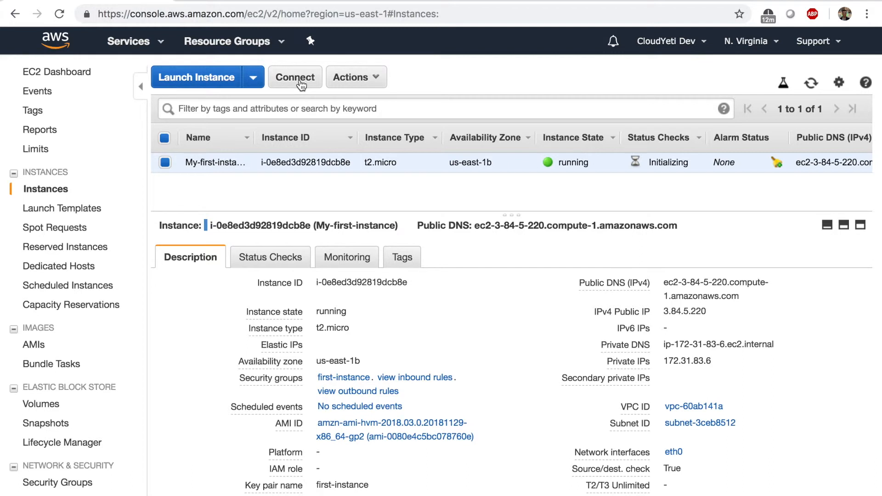
- Review My-first-instance's example ssh command, noting its public hostname and first-instance.pem key file
left_click(300, 83)
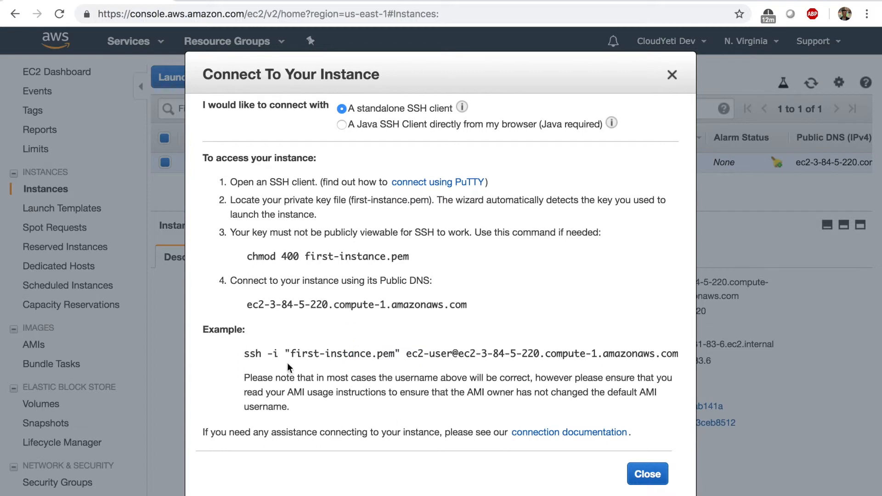
left_click(246, 351)
left_click_drag(247, 351, 679, 351)
left_click(679, 352)
left_click_drag(461, 351, 550, 365)
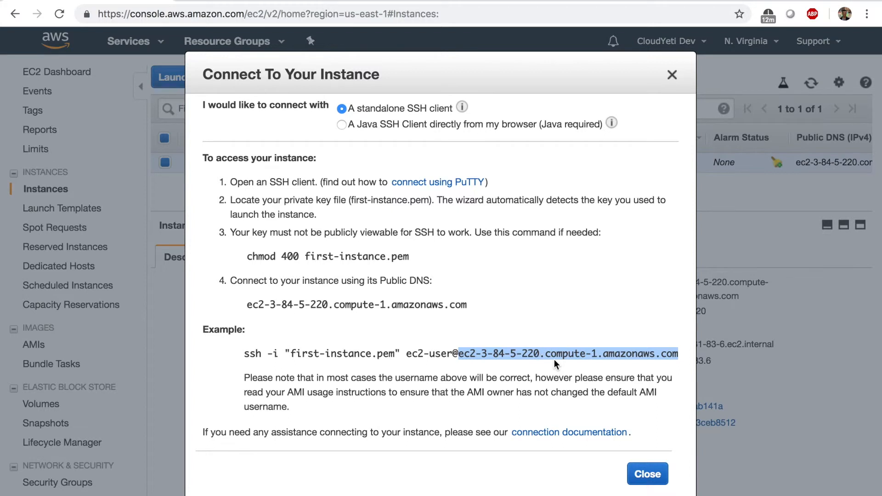
left_click(554, 359)
left_click_drag(395, 354, 292, 355)
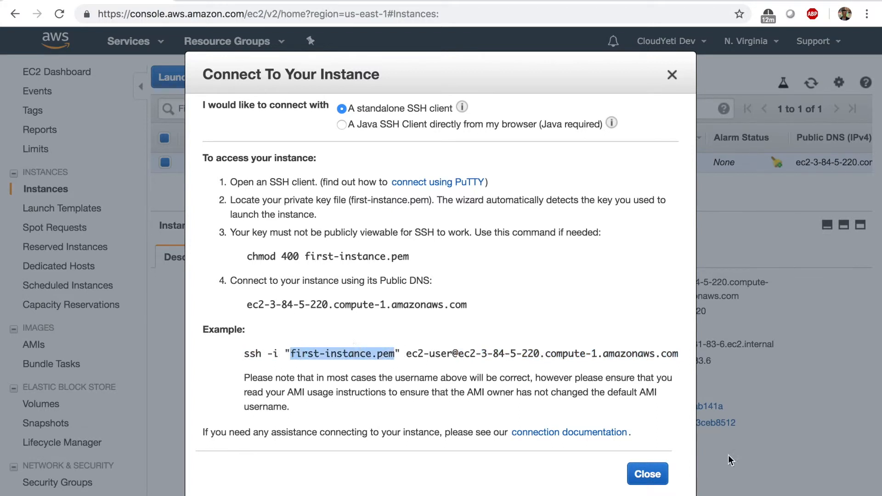
left_click(647, 474)
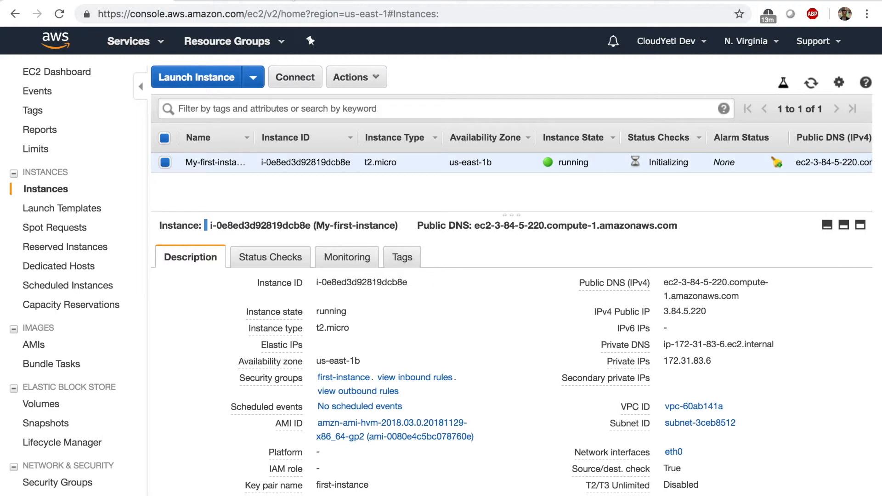
key("ctrl+Tab")
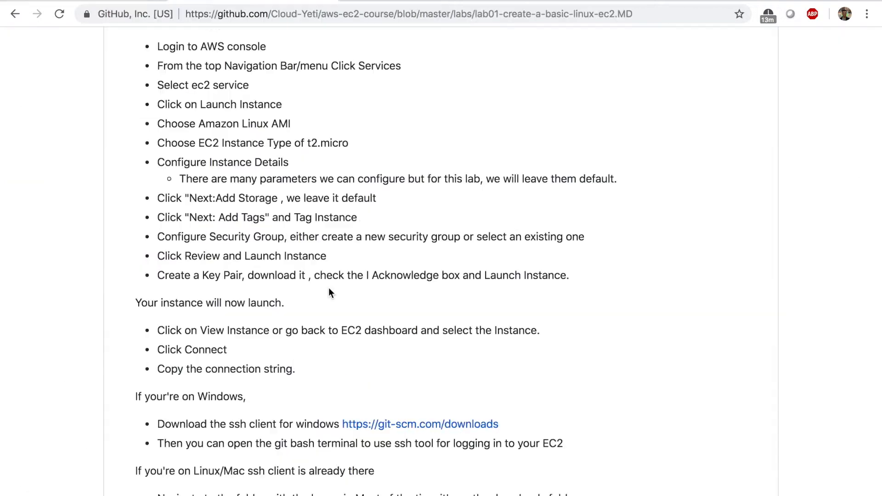
- Open the lab notes' git-scm.com/downloads link in a new tab and go to it
right_click(401, 425)
left_click(449, 349)
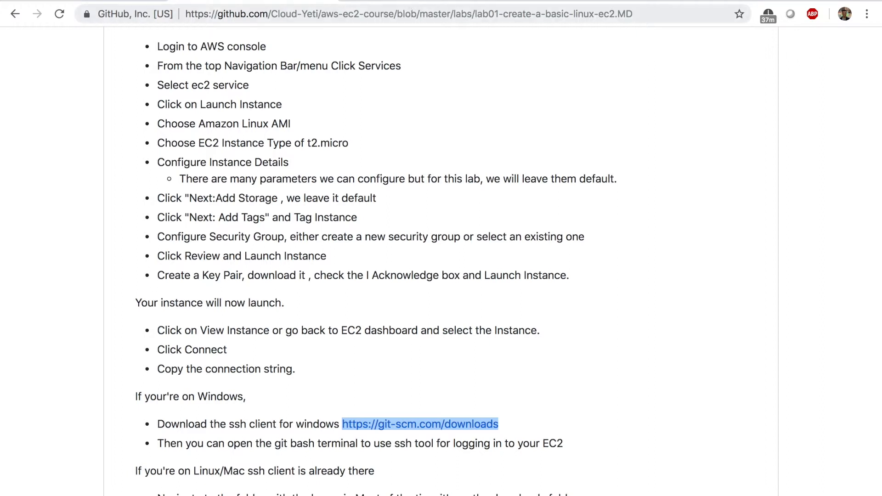
left_click(408, 4)
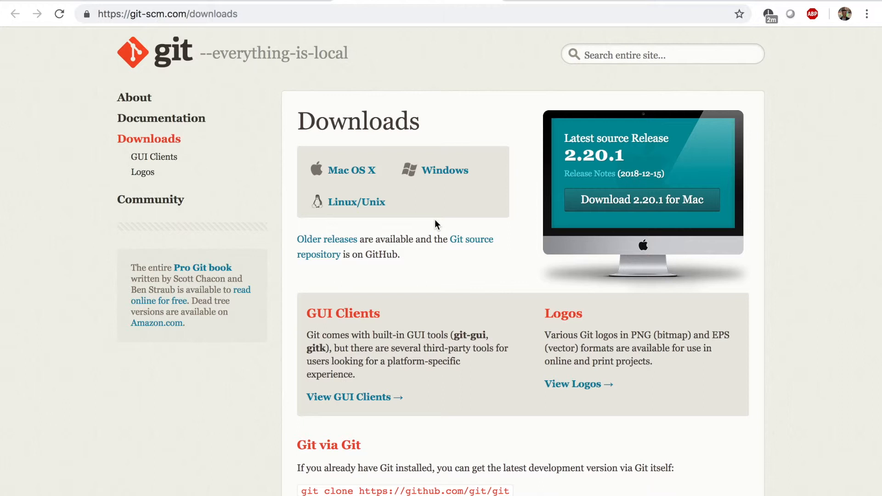
- Skim the git-scm Downloads page, then return to the GitHub lab notes
scroll(435, 224, "down", 3)
scroll(435, 224, "up", 3)
left_click(253, 0)
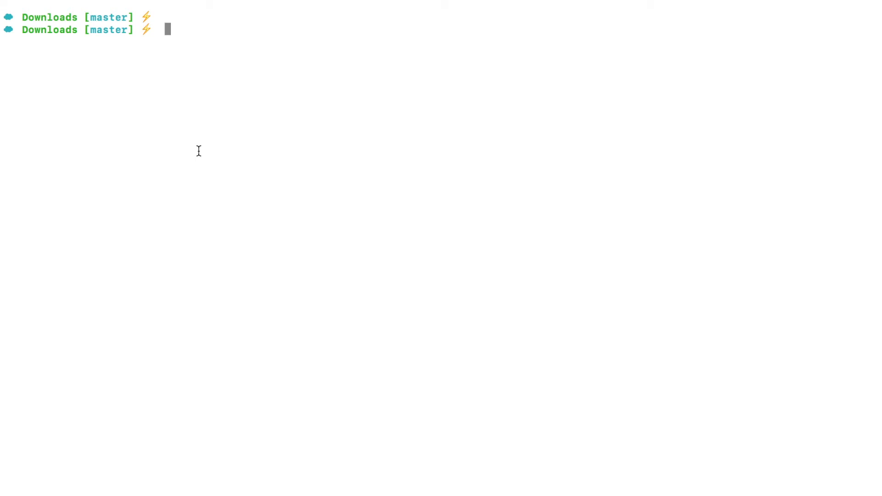
- Start a cd command to ~/Downloads/ with tab completion, then trim the end of the path
type("cd ~/Down")
key("Tab")
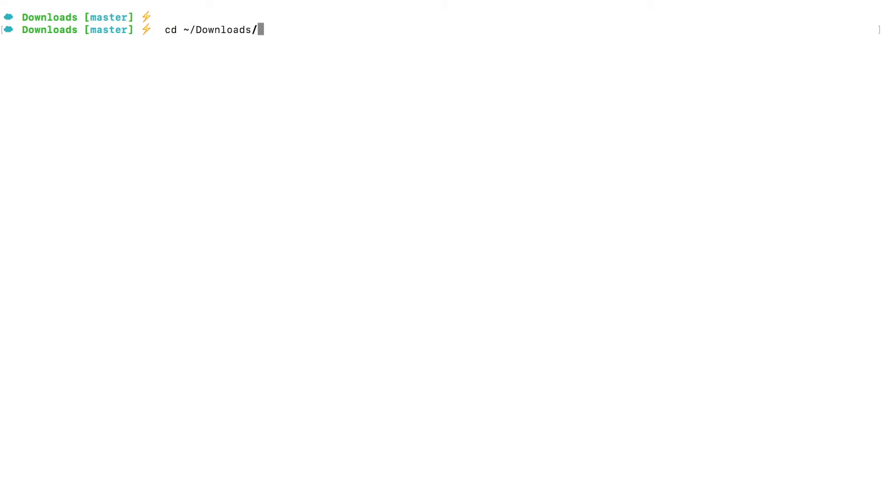
left_click(189, 30)
left_click_drag(189, 30, 186, 30)
key("BackSpace")
key("BackSpace")
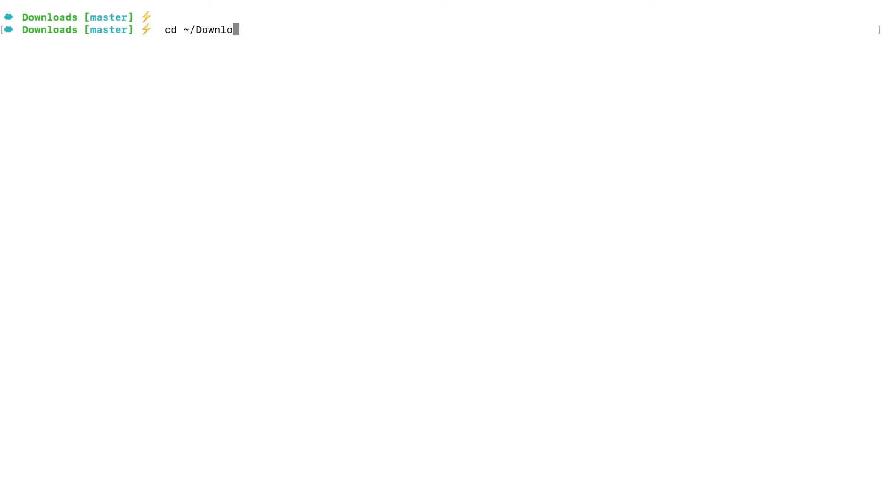
key("BackSpace")
key("BackSpace")
key("BackSpace")
key("BackSpace")
key("BackSpace")
key("BackSpace")
key("BackSpace")
key("BackSpace")
key("BackSpace")
key("BackSpace")
key("BackSpace")
- Run chmod 400 first-instance.pem in Terminal, using tab completion for the file name
key("Return")
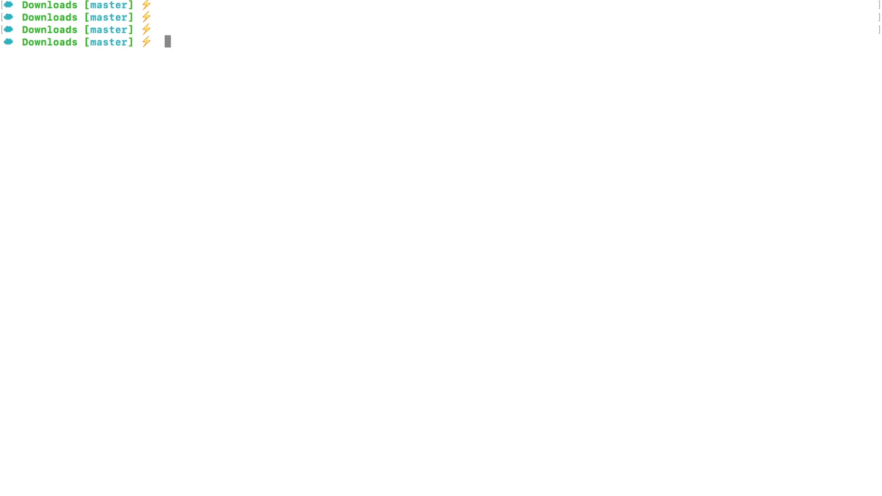
type("chmod 400 fir")
key("Tab")
type("st")
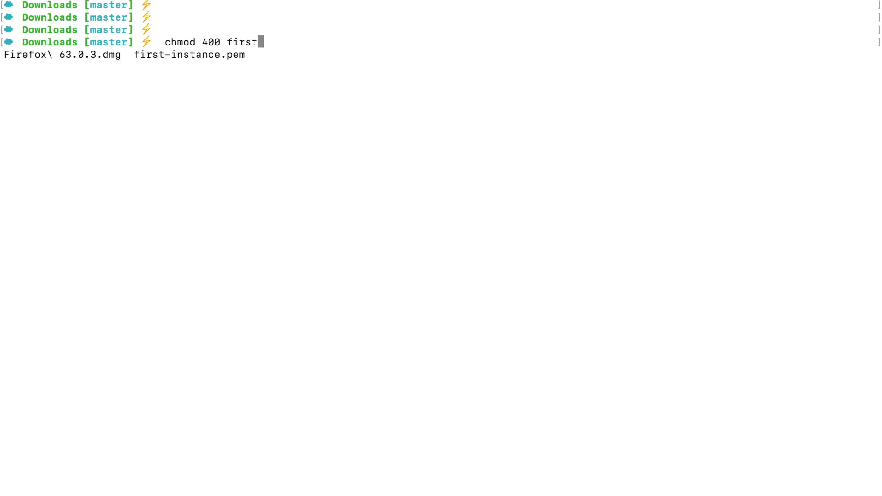
key("Tab")
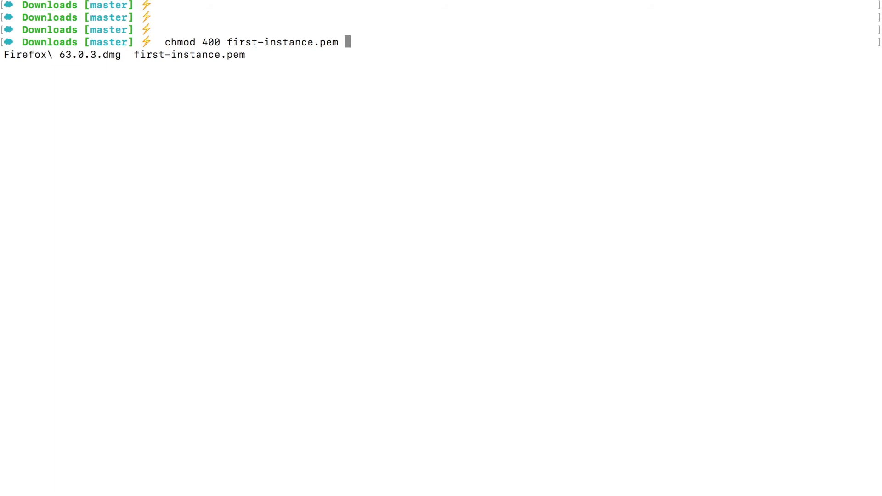
key("Return")
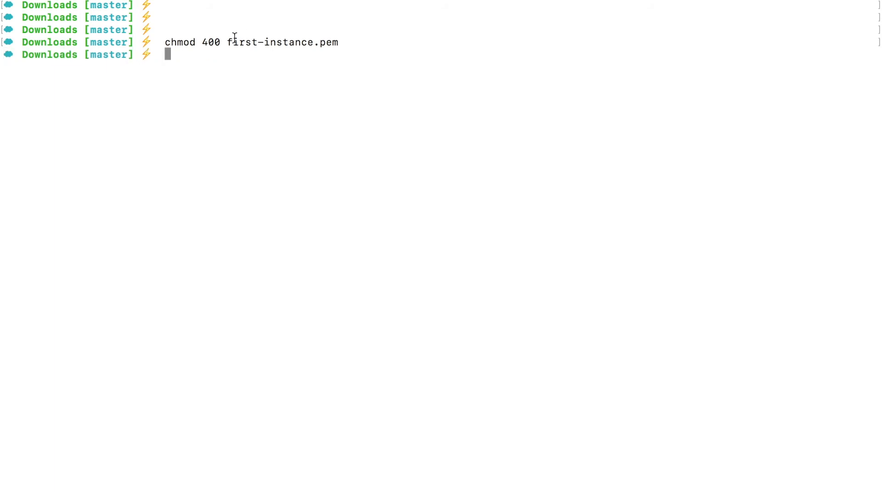
left_click_drag(166, 41, 347, 39)
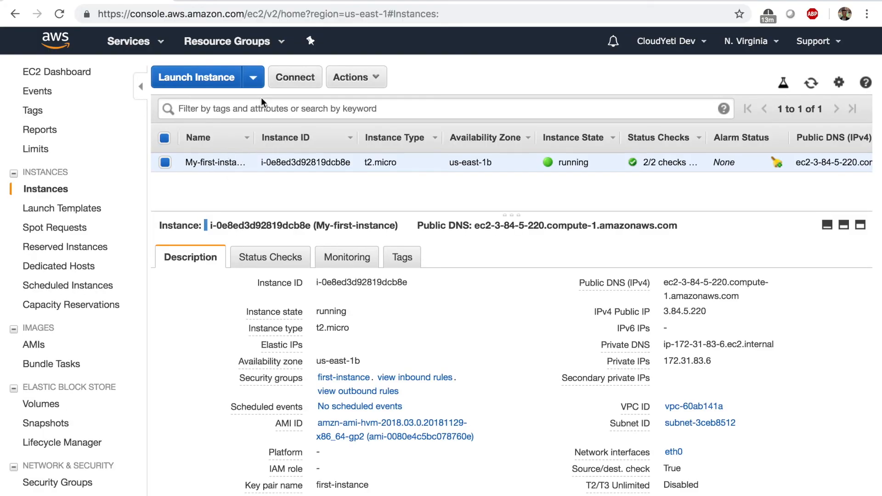
- Reopen My-first-instance's Connect instructions and select the chmod 400 step and example ssh command
left_click(295, 83)
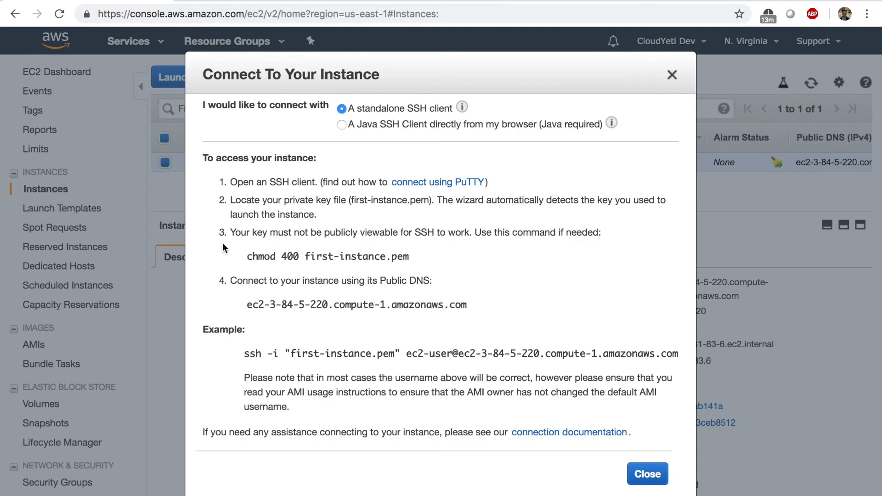
left_click_drag(218, 238, 462, 244)
left_click(459, 243)
left_click_drag(403, 256, 243, 255)
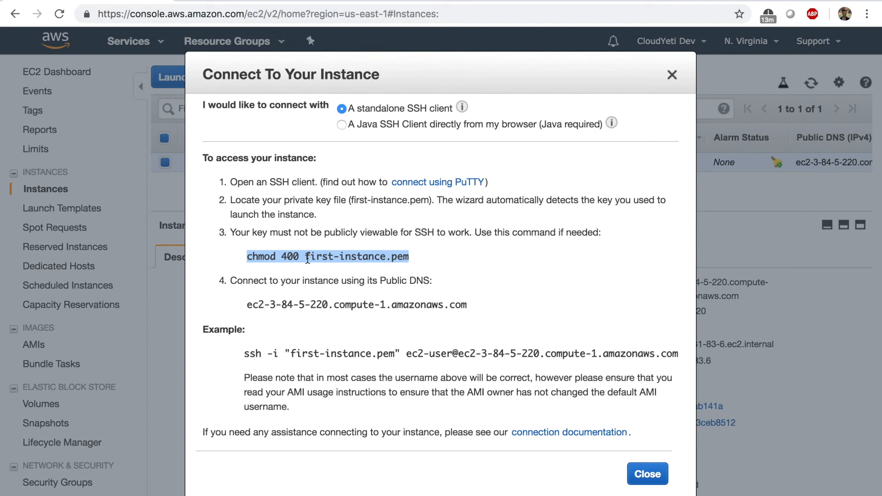
left_click_drag(282, 256, 287, 257)
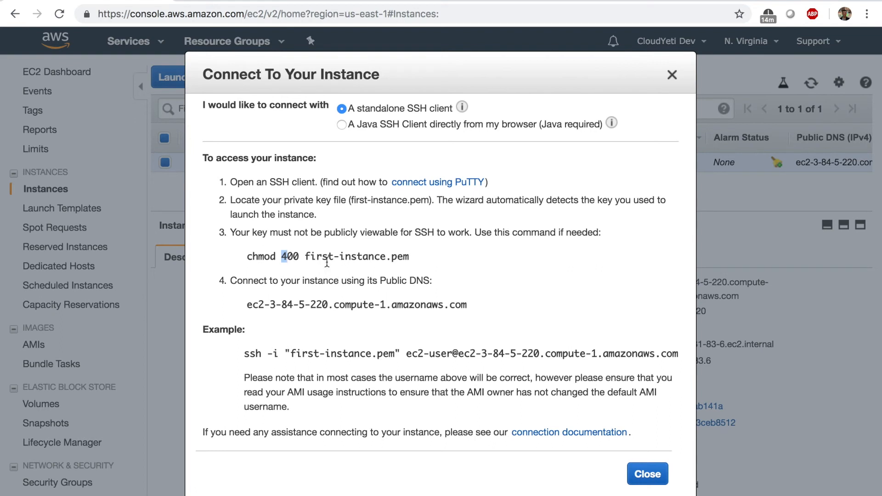
double_click(305, 352)
left_click(305, 351)
key("super+c")
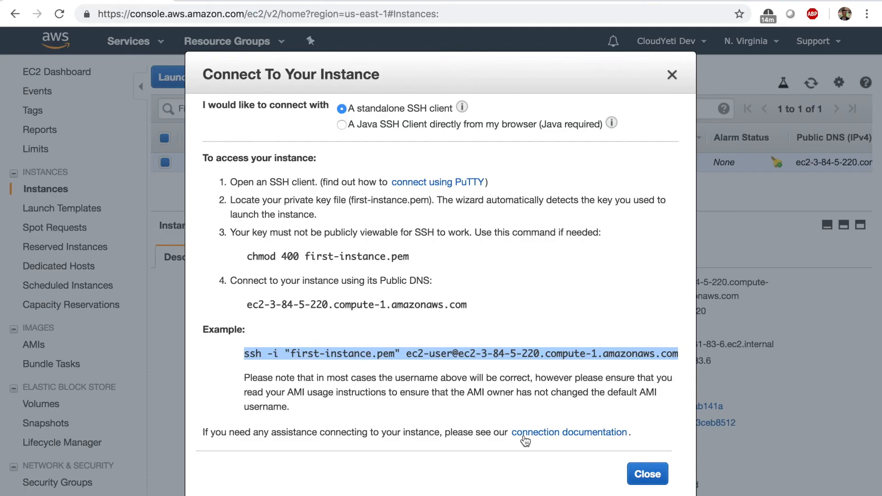
key("super+Tab")
- Copy the example ssh -i "first-instance.pem" ec2-user@ command into Terminal and run it
key("Return")
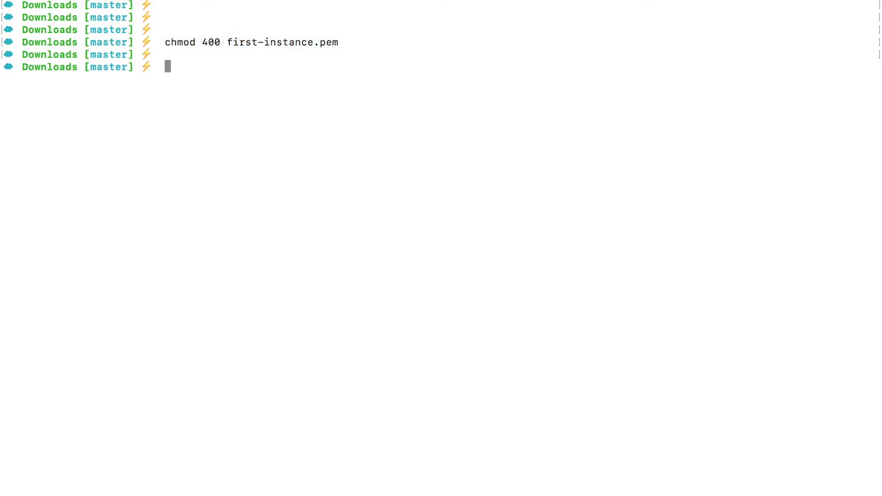
key("super+v")
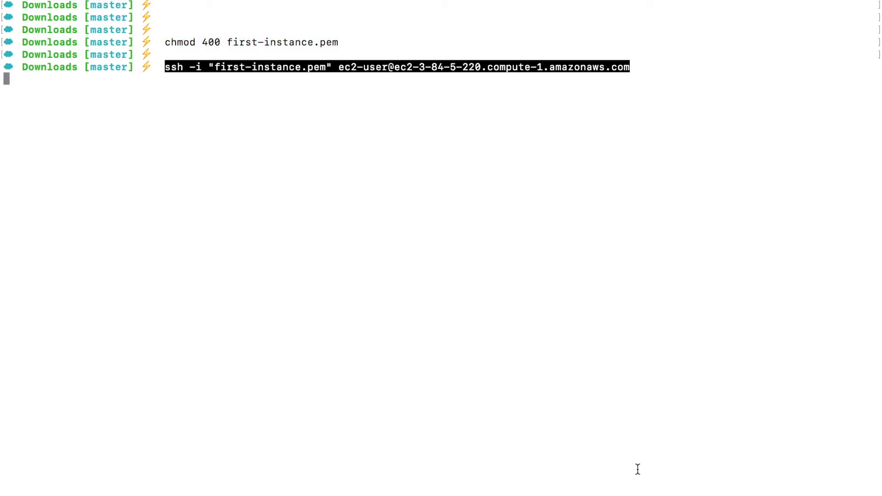
key("super+Tab")
left_click_drag(539, 353, 464, 353)
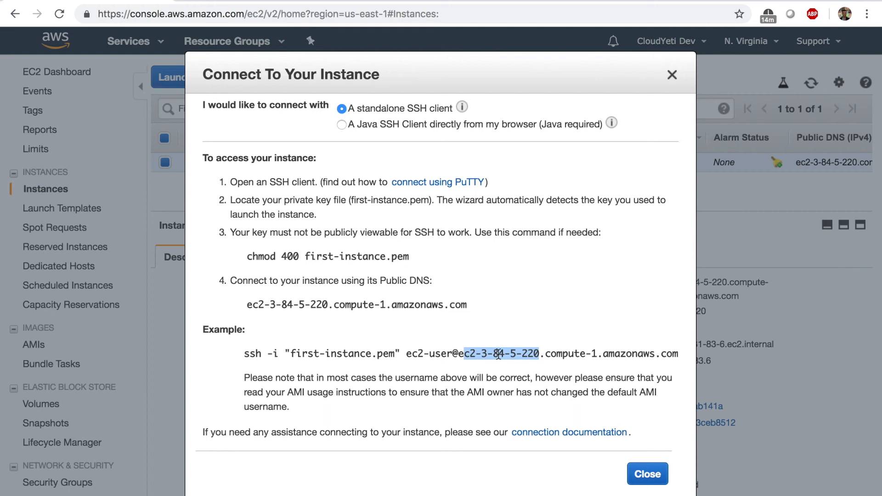
left_click_drag(395, 353, 288, 352)
triple_click(288, 352)
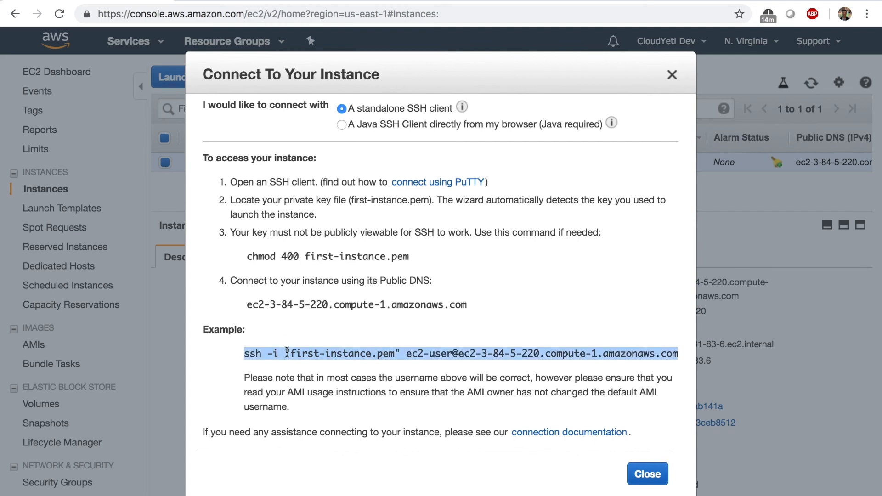
key("super+c")
key("super+Tab")
key("super+v")
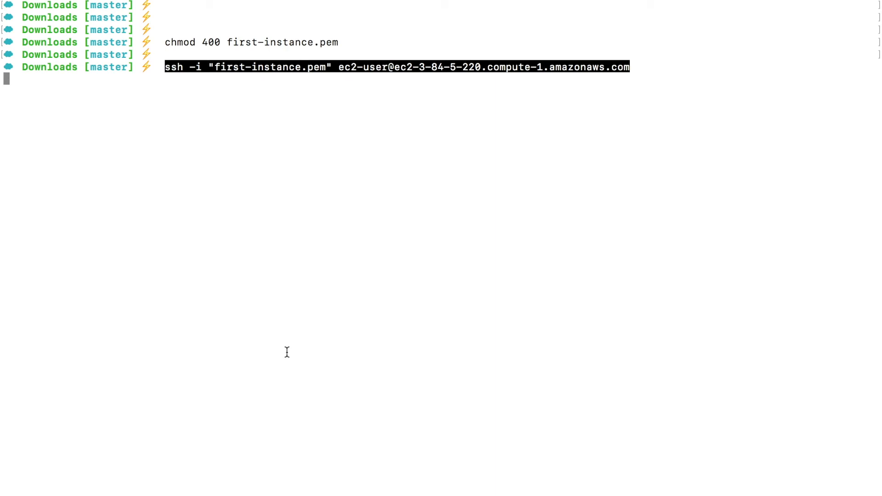
key("Return")
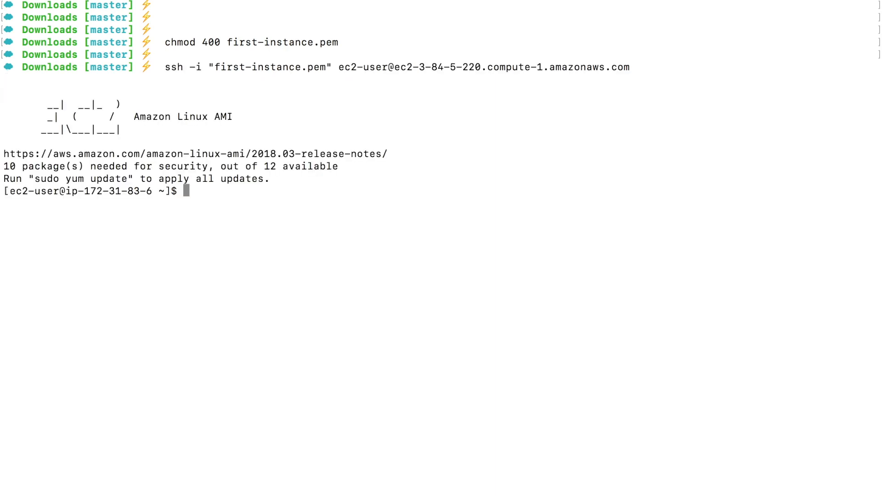
- Check the Amazon Linux AMI login banner and list the files on the instance
left_click_drag(40, 101, 193, 124)
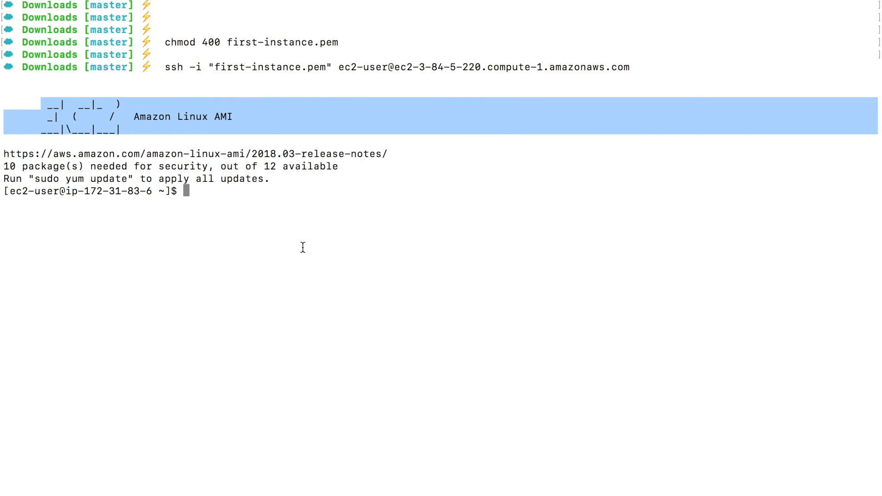
type("ls")
key("Return")
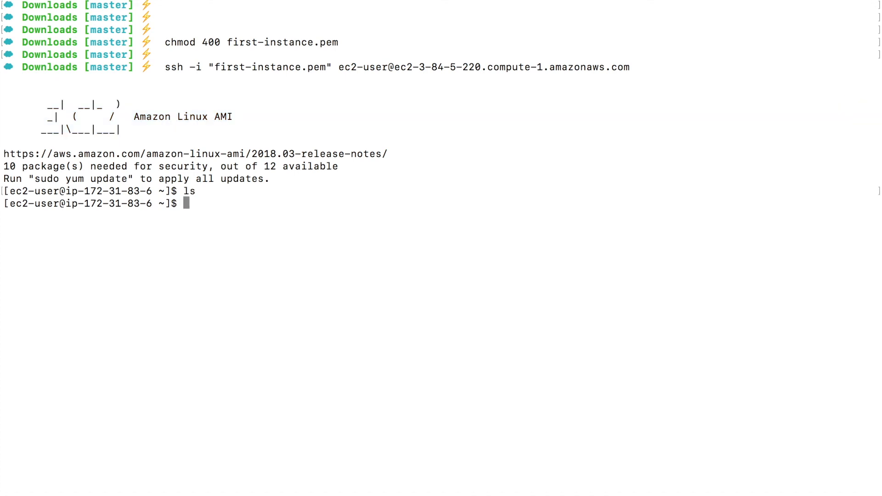
- Run ifconfig and confirm eth0's 172.31.83.6 matches the console's private IP
type("ifconfig")
key("Return")
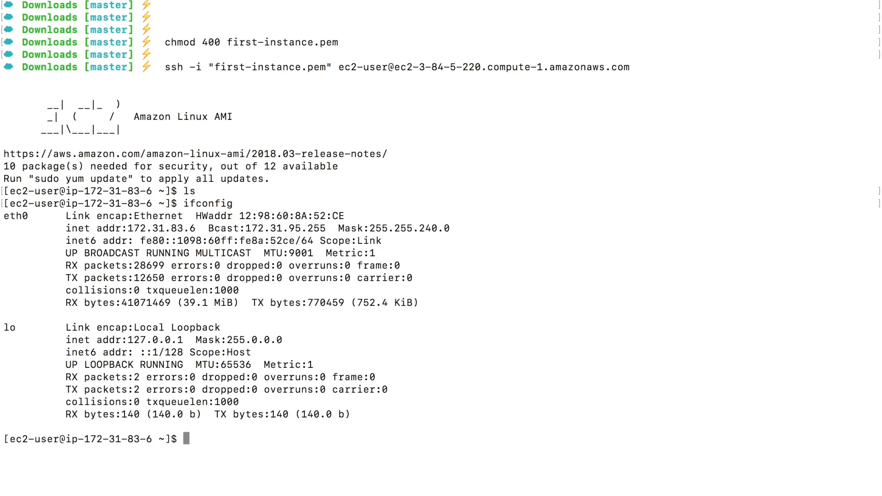
left_click_drag(196, 229, 127, 229)
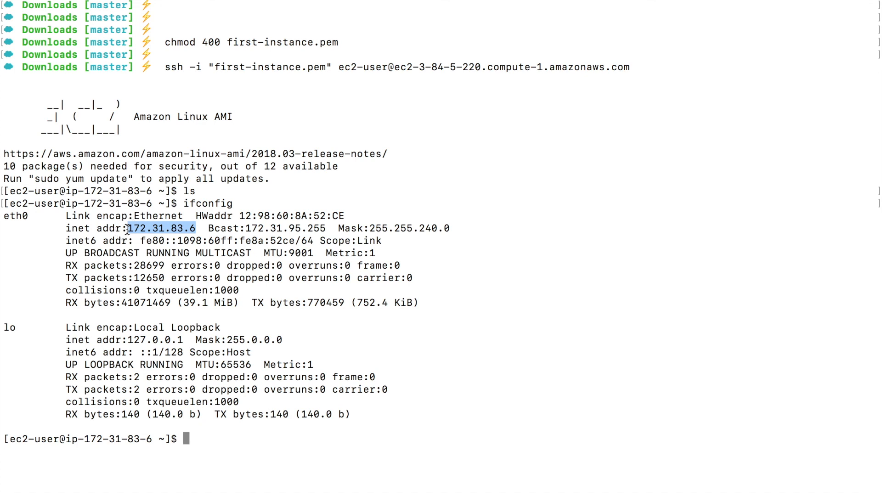
left_click_drag(152, 201, 84, 199)
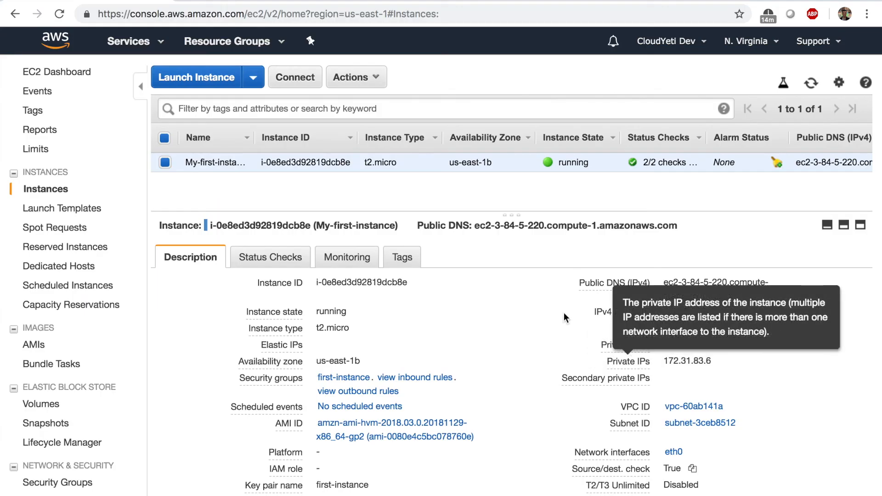
double_click(685, 362)
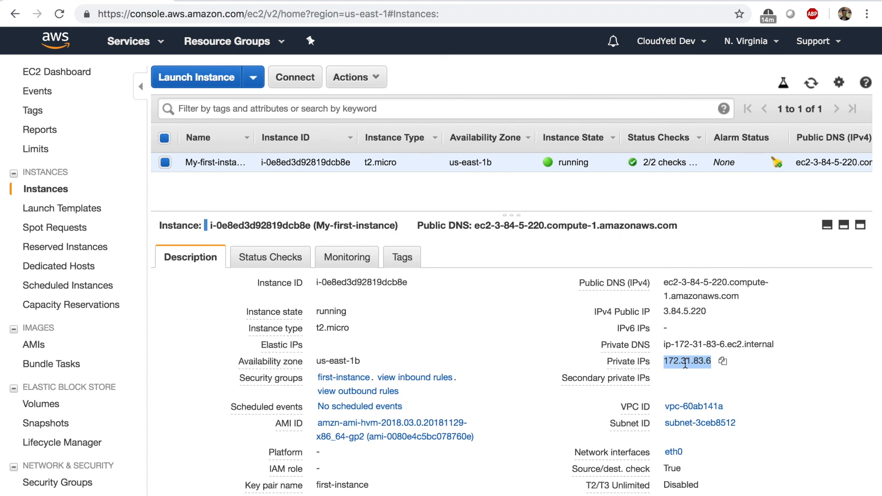